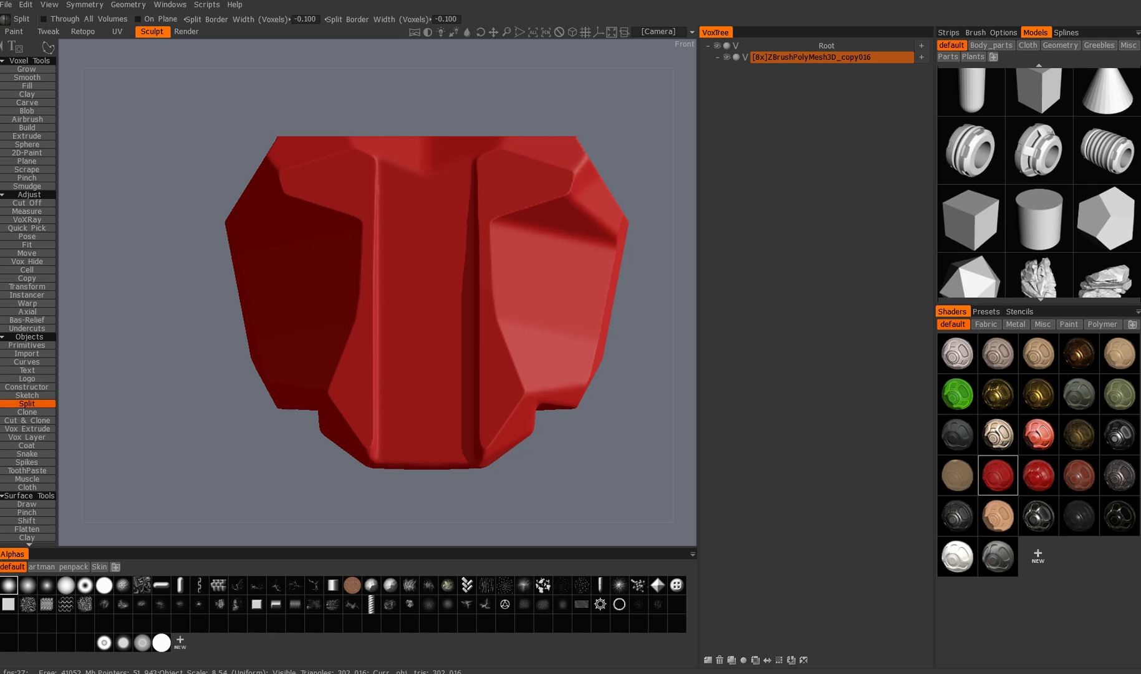
Examine the red voxel part from the front and from other angles.
{"action": "left_click_drag", "start_coordinate": [404, 282], "coordinate": [499, 300], "text": "alt"}
{"action": "middle_click_drag", "start_coordinate": [281, 337], "coordinate": [428, 251], "text": "alt"}
{"action": "right_click_drag", "start_coordinate": [428, 251], "coordinate": [399, 249], "text": "alt"}
{"action": "left_click_drag", "start_coordinate": [399, 250], "coordinate": [94, 268], "text": "alt"}
{"action": "middle_click_drag", "start_coordinate": [405, 281], "coordinate": [343, 296], "text": "alt"}
{"action": "left_click_drag", "start_coordinate": [343, 297], "coordinate": [353, 296], "text": "alt"}
{"action": "middle_click_drag", "start_coordinate": [352, 296], "coordinate": [391, 304], "text": "alt"}
{"action": "right_click_drag", "start_coordinate": [390, 304], "coordinate": [430, 304], "text": "alt"}
{"action": "right_click_drag", "start_coordinate": [293, 334], "coordinate": [307, 334], "text": "alt"}
{"action": "mouse_move", "coordinate": [307, 333]}
{"action": "middle_mouse_down", "text": "alt"}
{"action": "mouse_move", "coordinate": [324, 311]}
{"action": "mouse_move", "coordinate": [332, 334]}
{"action": "middle_mouse_up", "text": "alt"}
{"action": "mouse_move", "coordinate": [331, 335]}
{"action": "left_mouse_down", "text": "alt"}
{"action": "mouse_move", "coordinate": [325, 365]}
{"action": "mouse_move", "coordinate": [386, 381]}
{"action": "mouse_move", "coordinate": [402, 306]}
{"action": "left_mouse_up", "text": "alt"}
{"action": "mouse_move", "coordinate": [253, 296]}
{"action": "middle_mouse_down"}
{"action": "mouse_move", "coordinate": [323, 309]}
{"action": "mouse_move", "coordinate": [303, 314]}
{"action": "mouse_move", "coordinate": [313, 313]}
{"action": "mouse_move", "coordinate": [315, 335]}
{"action": "mouse_move", "coordinate": [291, 300]}
{"action": "middle_mouse_up"}
{"action": "middle_click_drag", "start_coordinate": [251, 212], "coordinate": [264, 216], "text": "alt"}
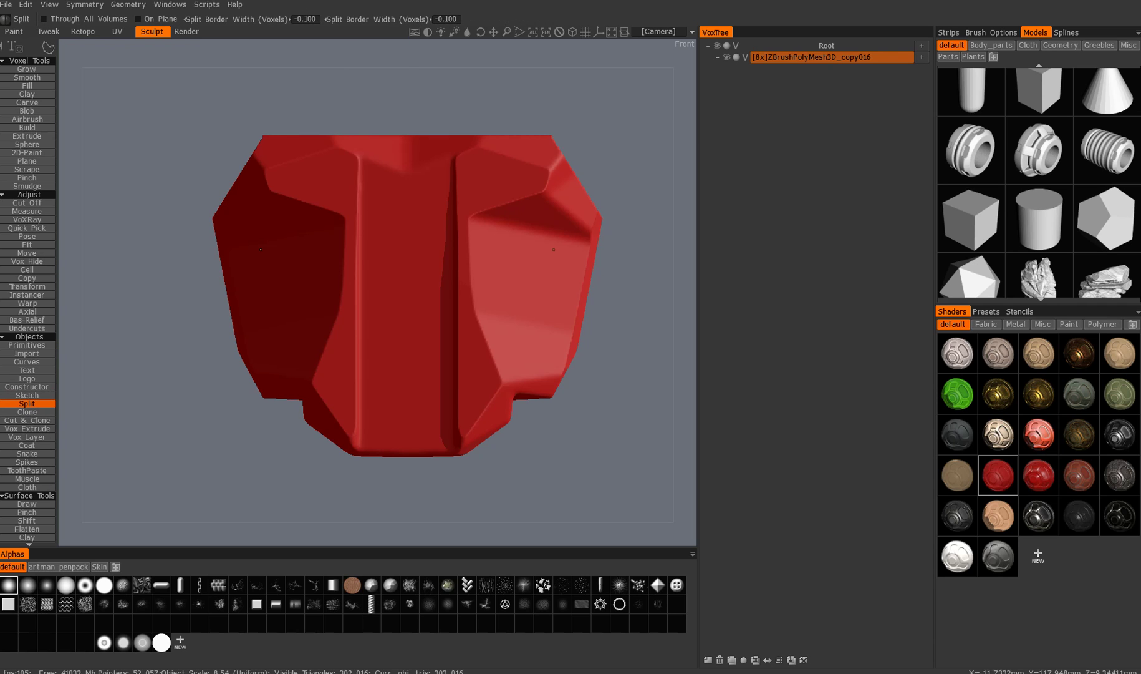
{"action": "middle_click_drag", "start_coordinate": [329, 262], "coordinate": [290, 262], "text": "alt"}
{"action": "left_click_drag", "start_coordinate": [290, 261], "coordinate": [281, 295], "text": "alt"}
{"action": "middle_click_drag", "start_coordinate": [281, 296], "coordinate": [296, 296], "text": "alt"}
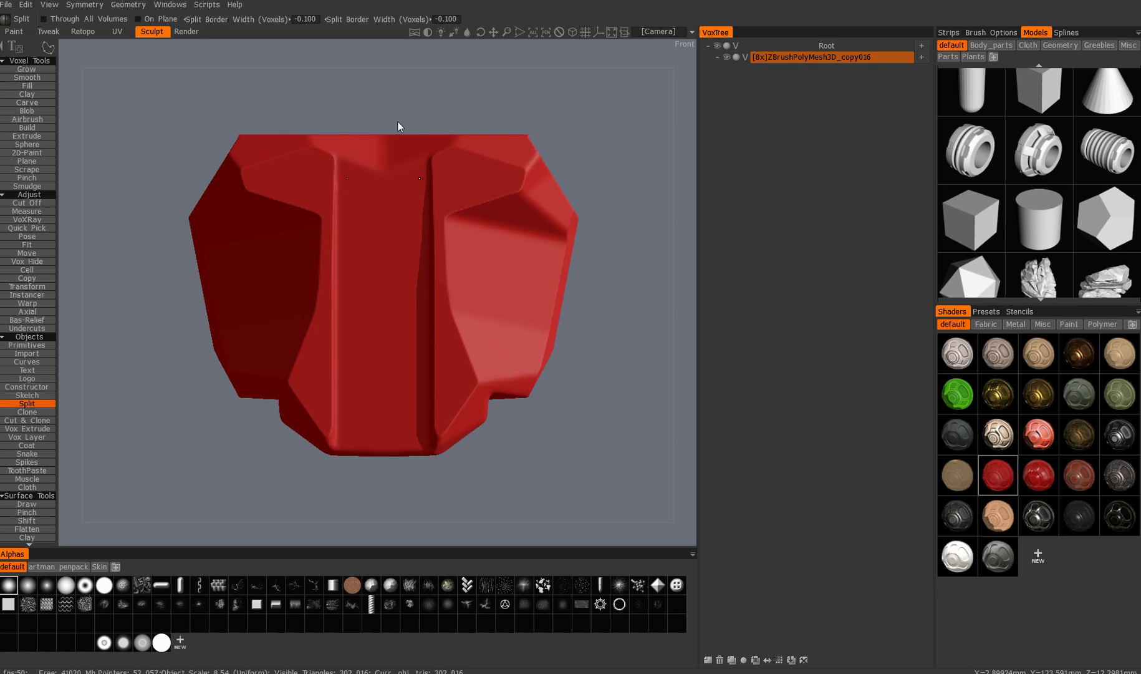
Enter -0.1 voxels as the Split Border Width.
{"action": "left_click", "coordinate": [449, 19]}
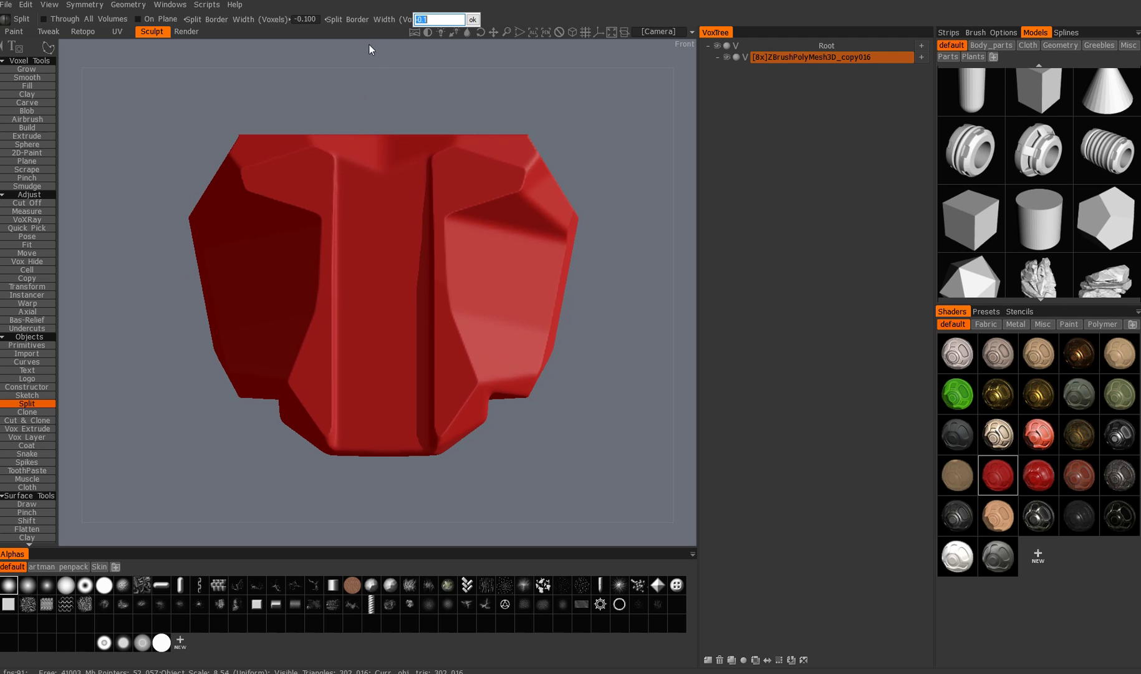
{"action": "left_click", "coordinate": [442, 20]}
{"action": "key", "text": "alt"}
{"action": "left_click", "coordinate": [437, 20]}
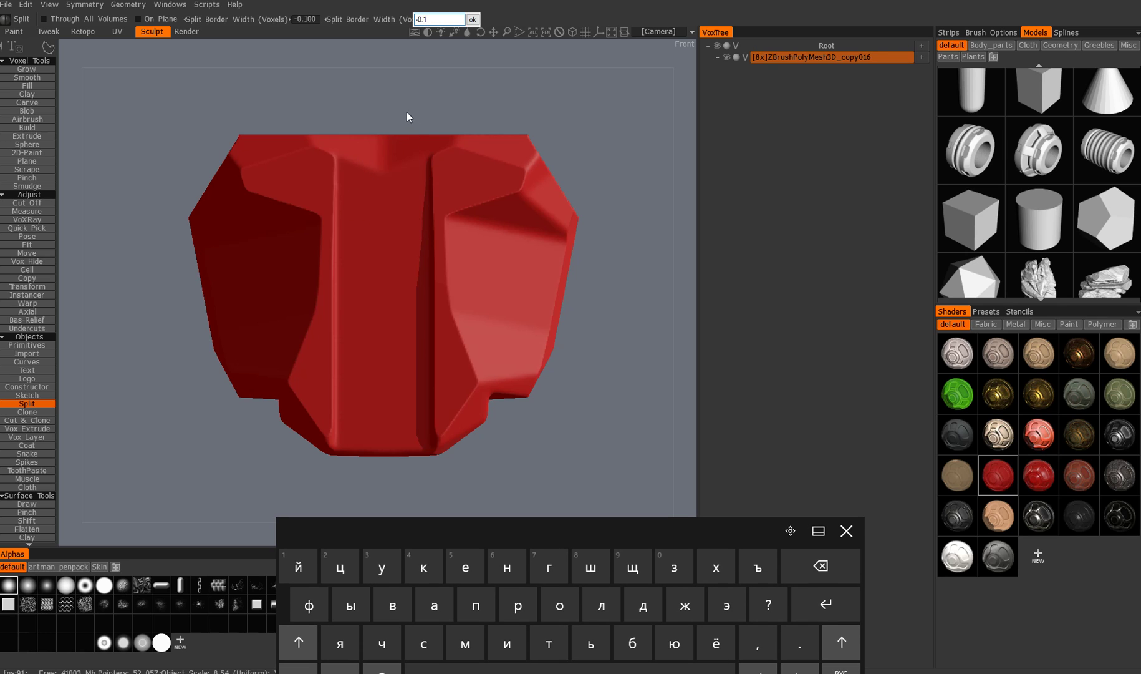
{"action": "key", "text": "alt"}
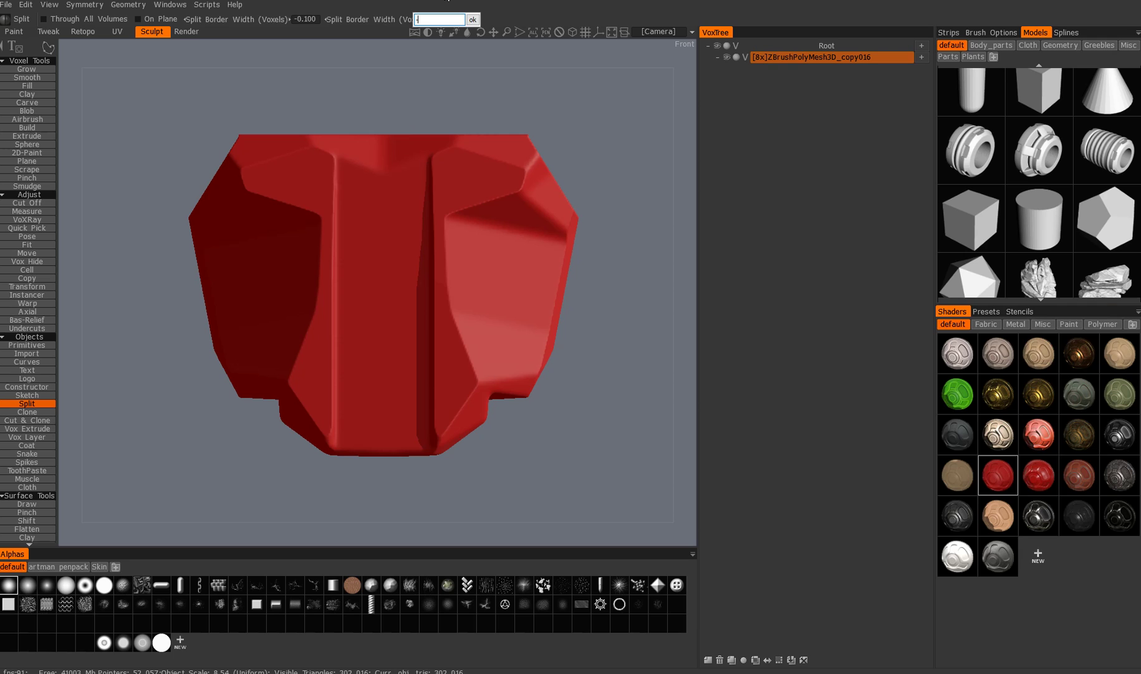
{"action": "key", "text": "Return"}
{"action": "type", "text": "-.1"}
{"action": "key", "text": "Return"}
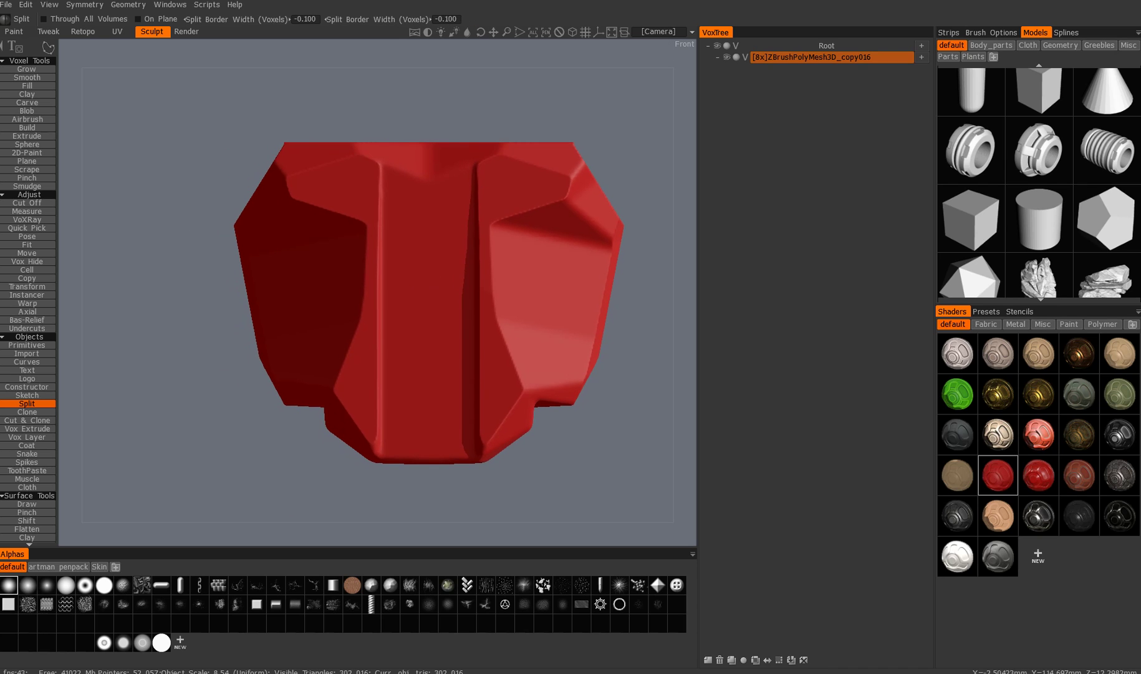
Set the Split Border Width to 1 voxel and split a curved freehand band off across the upper part.
{"action": "left_click", "coordinate": [450, 20]}
{"action": "type", "text": "1"}
{"action": "key", "text": "Return"}
{"action": "mouse_move", "coordinate": [221, 92]}
{"action": "left_mouse_down"}
{"action": "mouse_move", "coordinate": [296, 191]}
{"action": "mouse_move", "coordinate": [406, 265]}
{"action": "mouse_move", "coordinate": [357, 158]}
{"action": "mouse_move", "coordinate": [265, 133]}
{"action": "left_mouse_up"}
{"action": "middle_click_drag", "start_coordinate": [361, 338], "coordinate": [352, 371], "text": "alt"}
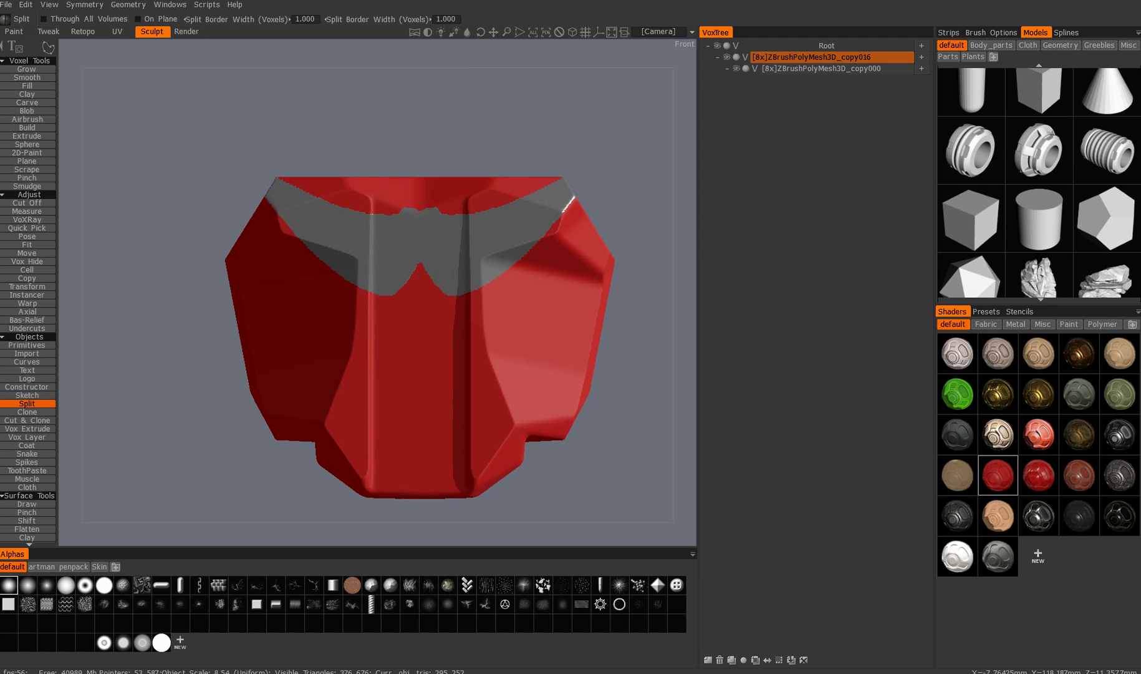
{"action": "mouse_move", "coordinate": [352, 372]}
{"action": "left_mouse_down", "text": "alt"}
{"action": "mouse_move", "coordinate": [300, 408]}
{"action": "mouse_move", "coordinate": [340, 374]}
{"action": "left_mouse_up", "text": "alt"}
{"action": "middle_click_drag", "start_coordinate": [340, 374], "coordinate": [336, 347], "text": "alt"}
{"action": "right_click_drag", "start_coordinate": [336, 348], "coordinate": [349, 337], "text": "alt"}
{"action": "scroll", "coordinate": [423, 314], "scroll_direction": "up", "scroll_amount": 1}
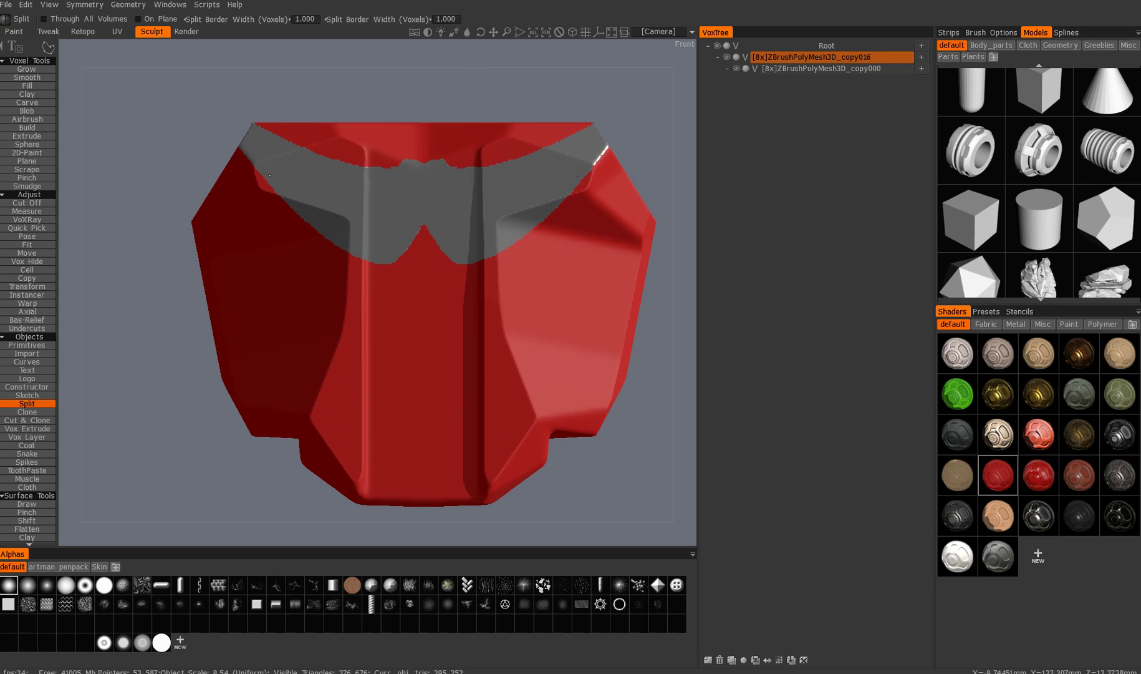
Undo the freehand split and set the Split Border Width to -0.1 voxels.
{"action": "key", "text": "ctrl+z"}
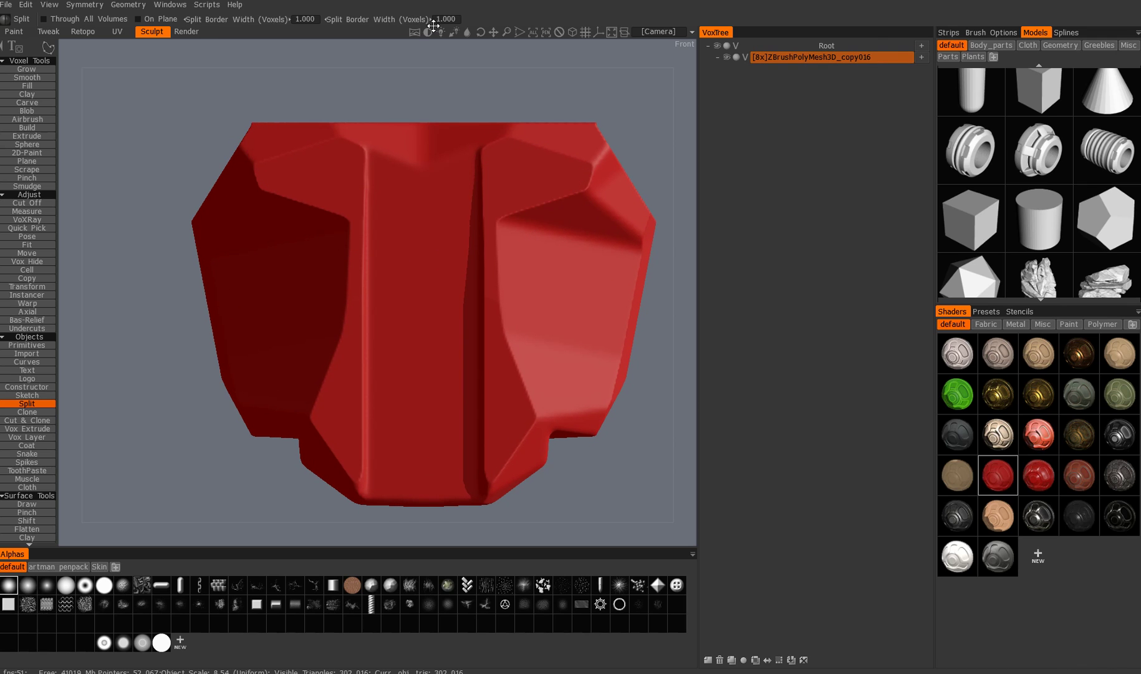
{"action": "left_click", "coordinate": [440, 19]}
{"action": "type", "text": "-"}
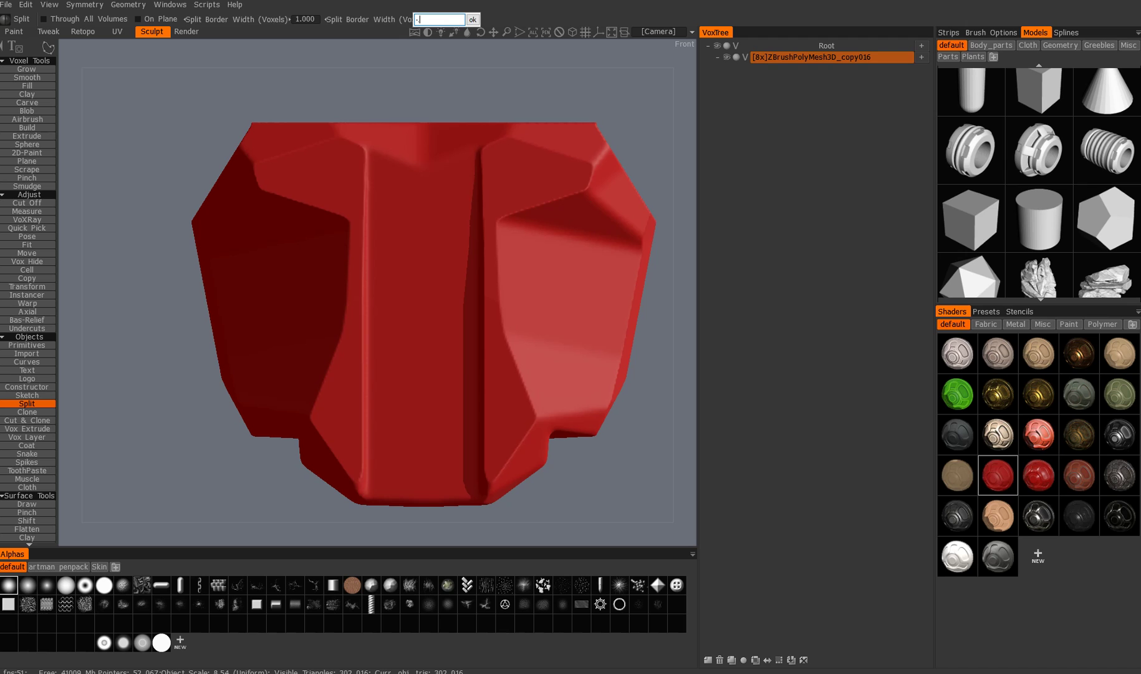
{"action": "type", "text": "0.1"}
{"action": "key", "text": "Return"}
Split off the mirrored upper side panels with a straight-edged polygon outline beside the central ridge.
{"action": "mouse_move", "coordinate": [424, 314]}
{"action": "middle_mouse_down"}
{"action": "mouse_move", "coordinate": [433, 267]}
{"action": "mouse_move", "coordinate": [424, 318]}
{"action": "middle_mouse_up"}
{"action": "left_click", "coordinate": [49, 48]}
{"action": "scroll", "coordinate": [424, 318], "scroll_direction": "down", "scroll_amount": 2}
{"action": "key", "text": "space"}
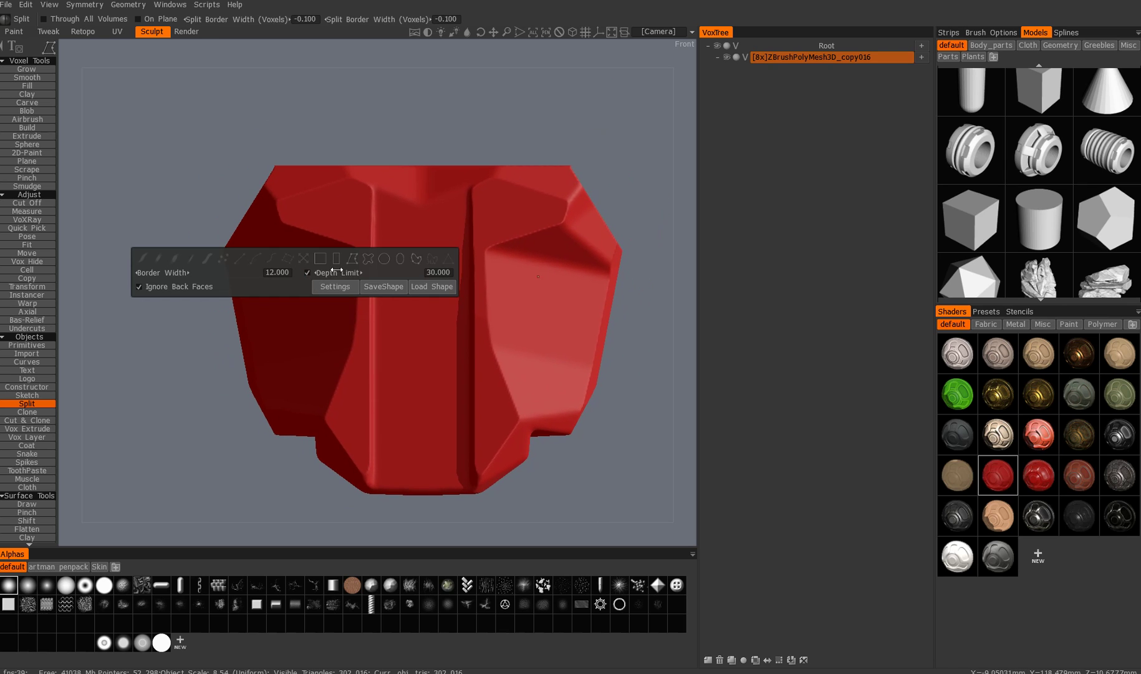
{"action": "left_click", "coordinate": [354, 263]}
{"action": "middle_click_drag", "start_coordinate": [260, 270], "coordinate": [260, 268]}
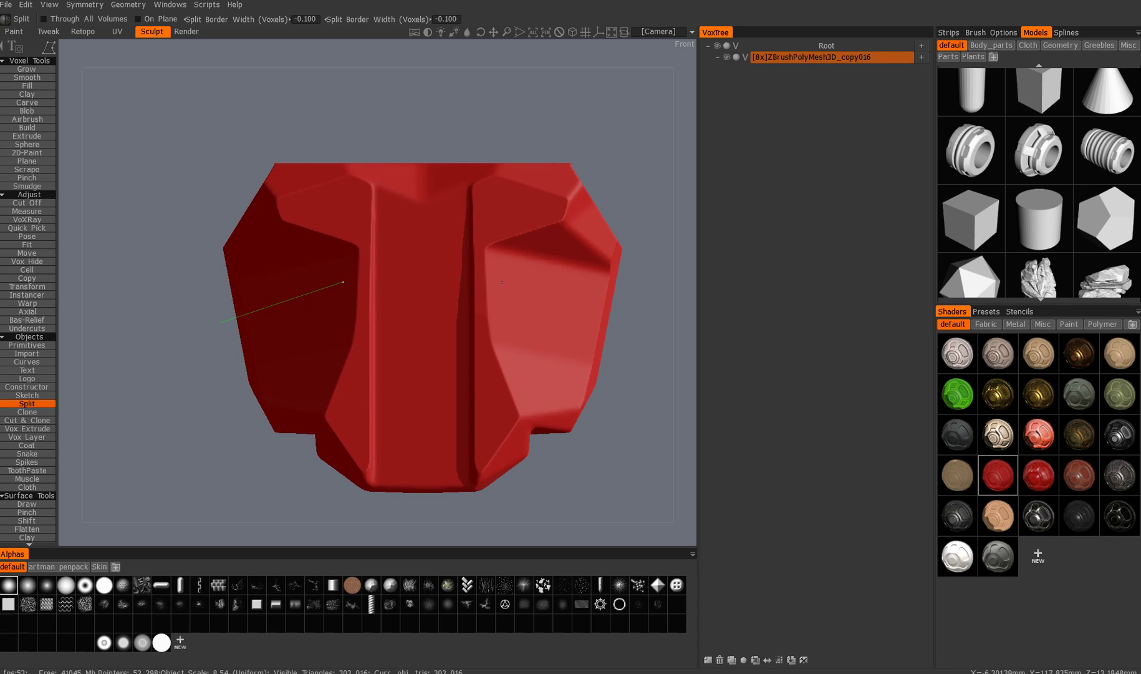
{"action": "left_click", "coordinate": [349, 133]}
{"action": "left_click", "coordinate": [223, 325]}
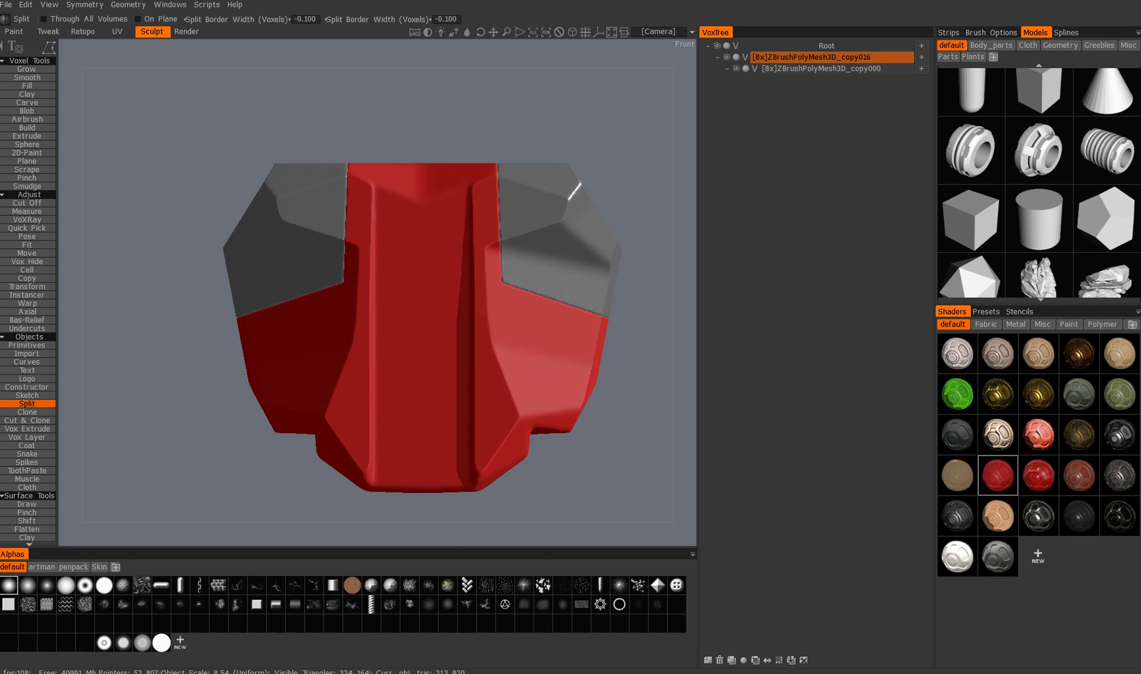
Split off the mirrored lower side panels with a polygon outline, leaving a slanted red strip below the upper panels.
{"action": "left_click_drag", "start_coordinate": [301, 275], "coordinate": [351, 280], "text": "alt"}
{"action": "middle_click_drag", "start_coordinate": [350, 280], "coordinate": [363, 293], "text": "alt"}
{"action": "key", "text": "KP_2"}
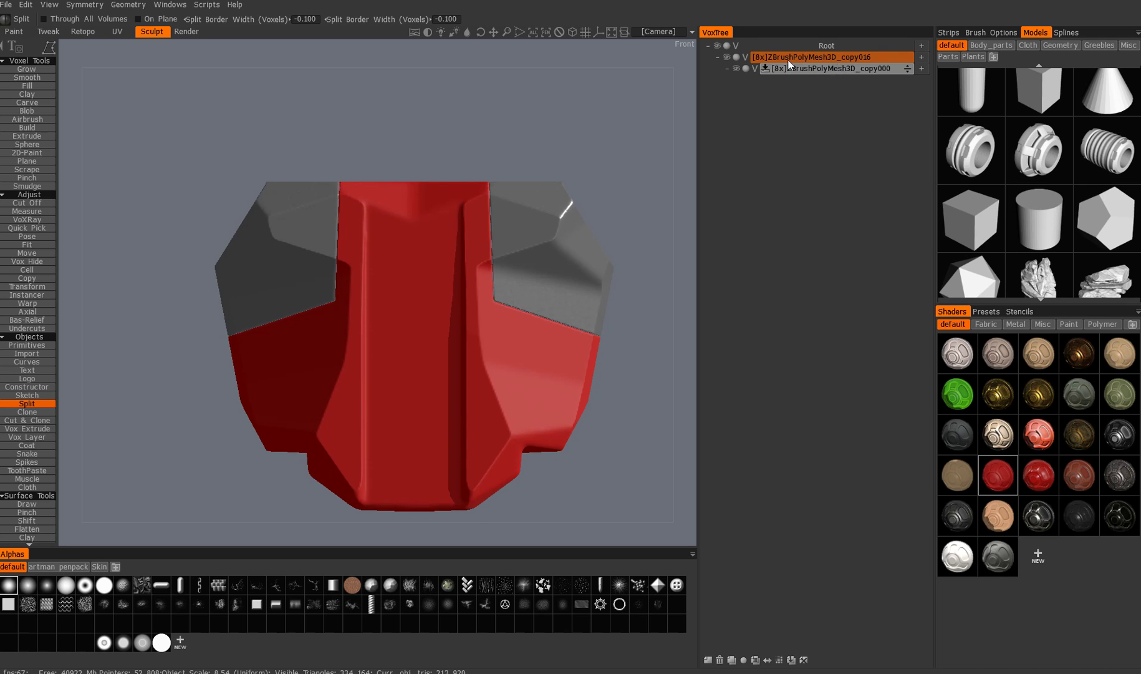
{"action": "left_click_drag", "start_coordinate": [499, 250], "coordinate": [435, 237], "text": "alt"}
{"action": "left_click", "coordinate": [243, 384]}
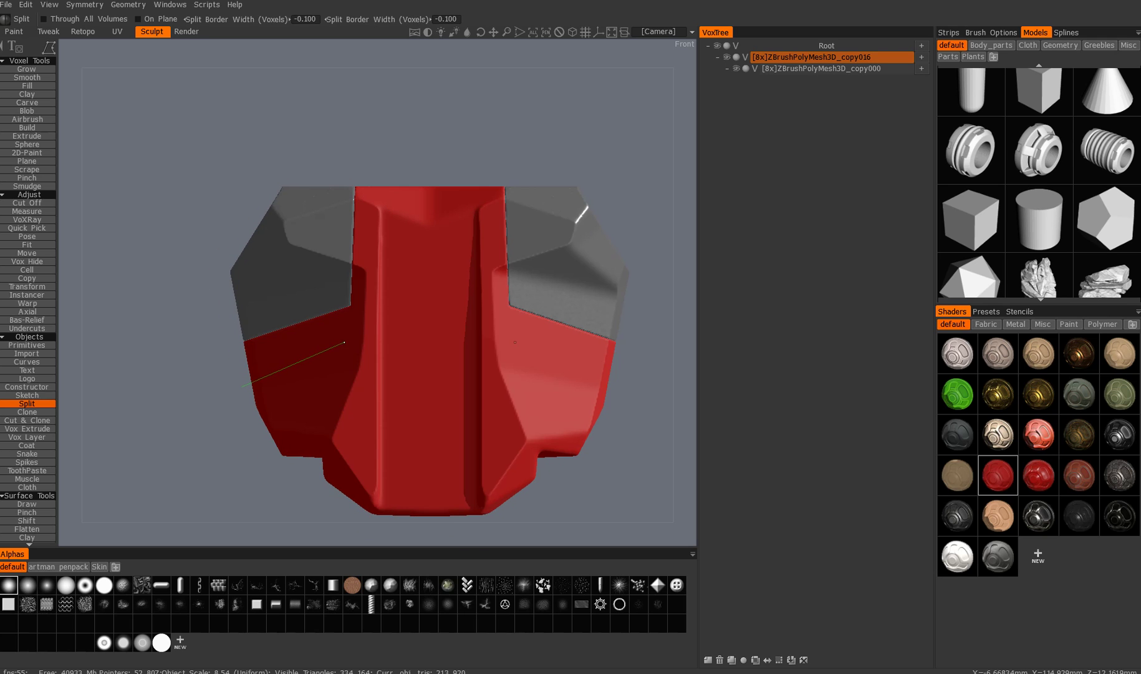
{"action": "left_click", "coordinate": [346, 340]}
{"action": "left_click", "coordinate": [355, 360]}
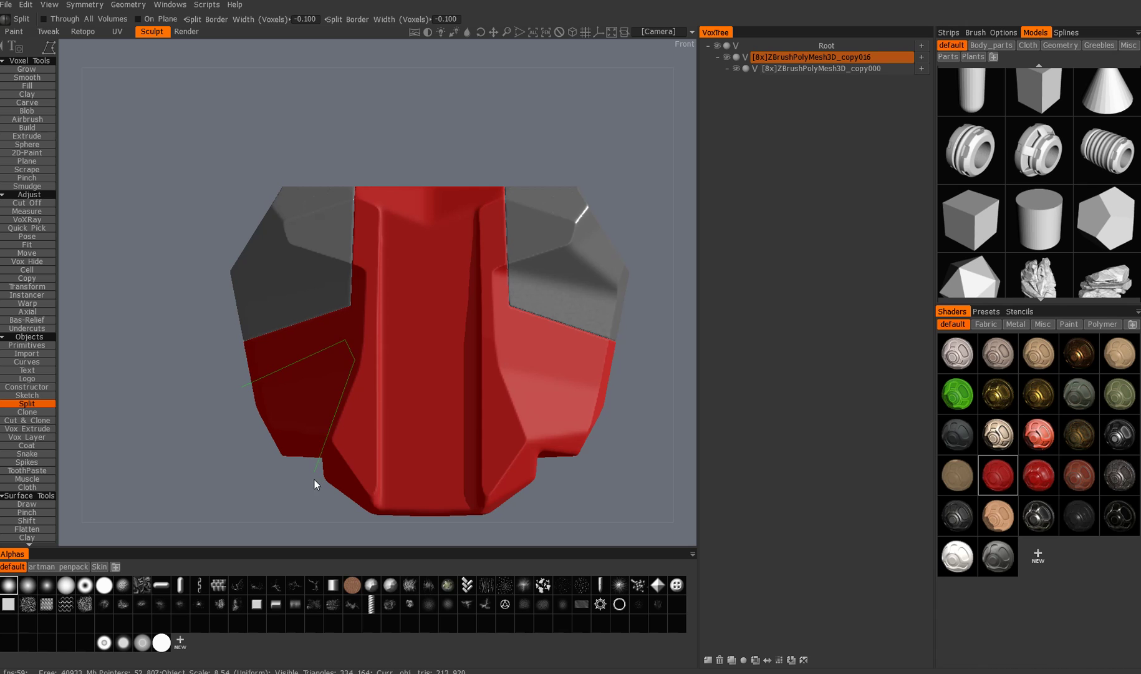
{"action": "left_click", "coordinate": [245, 388]}
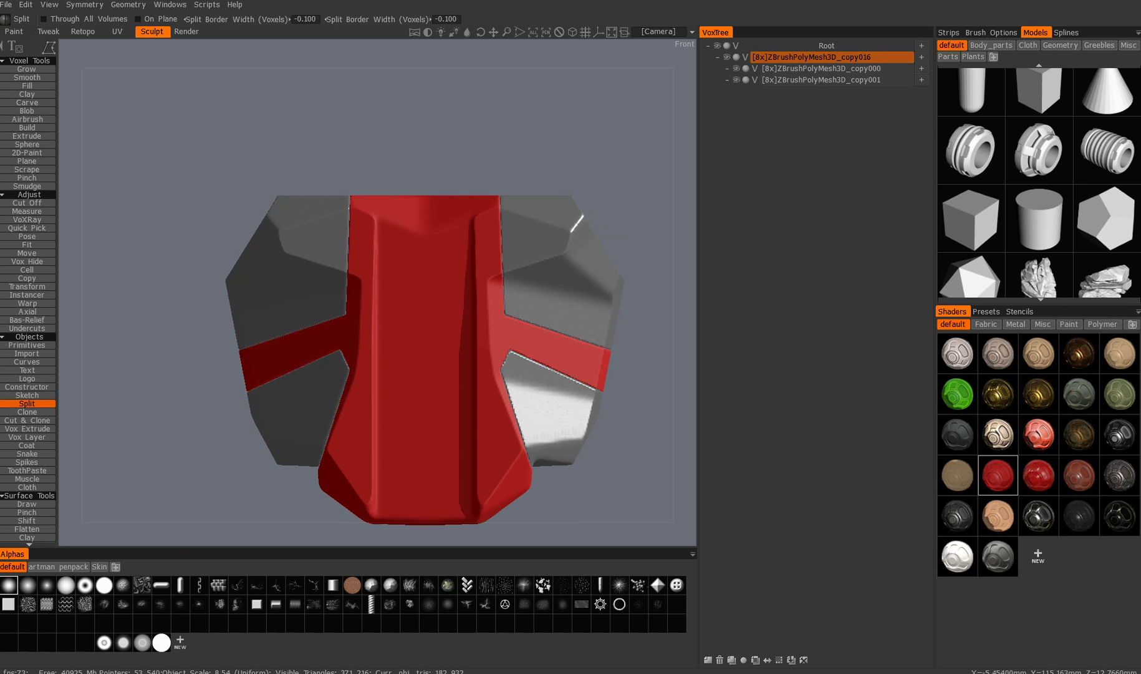
Make the dark shader in the fifth row, fourth column of the shader library the default shader.
{"action": "middle_click_drag", "start_coordinate": [400, 349], "coordinate": [406, 336], "text": "alt"}
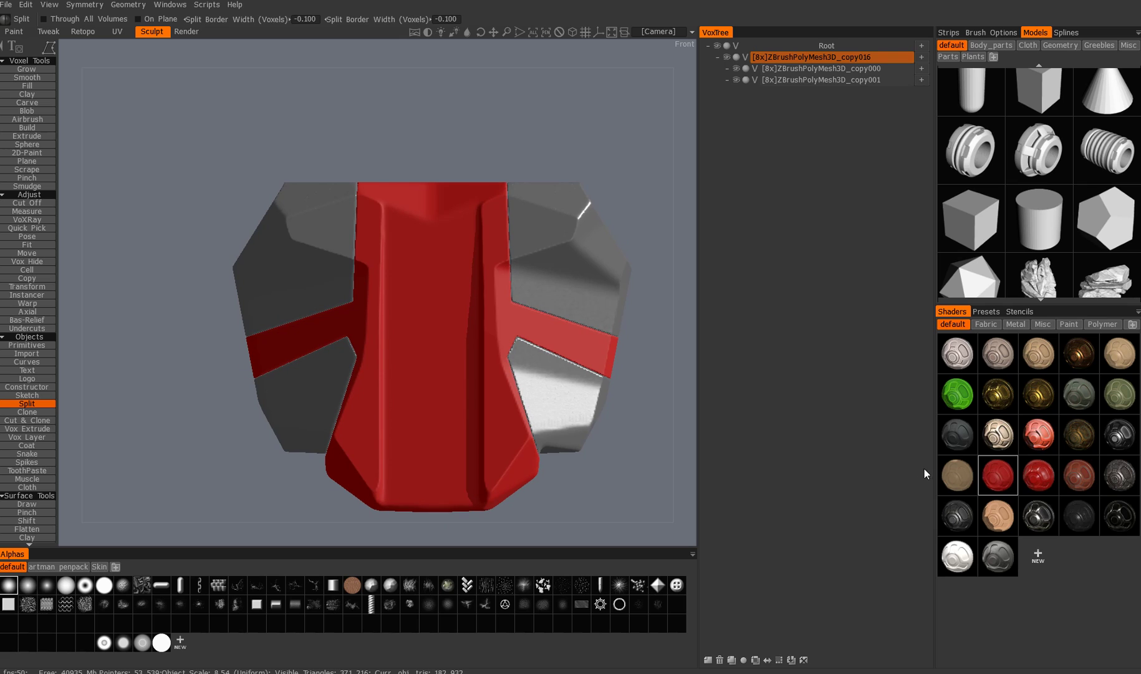
{"action": "right_click", "coordinate": [958, 431]}
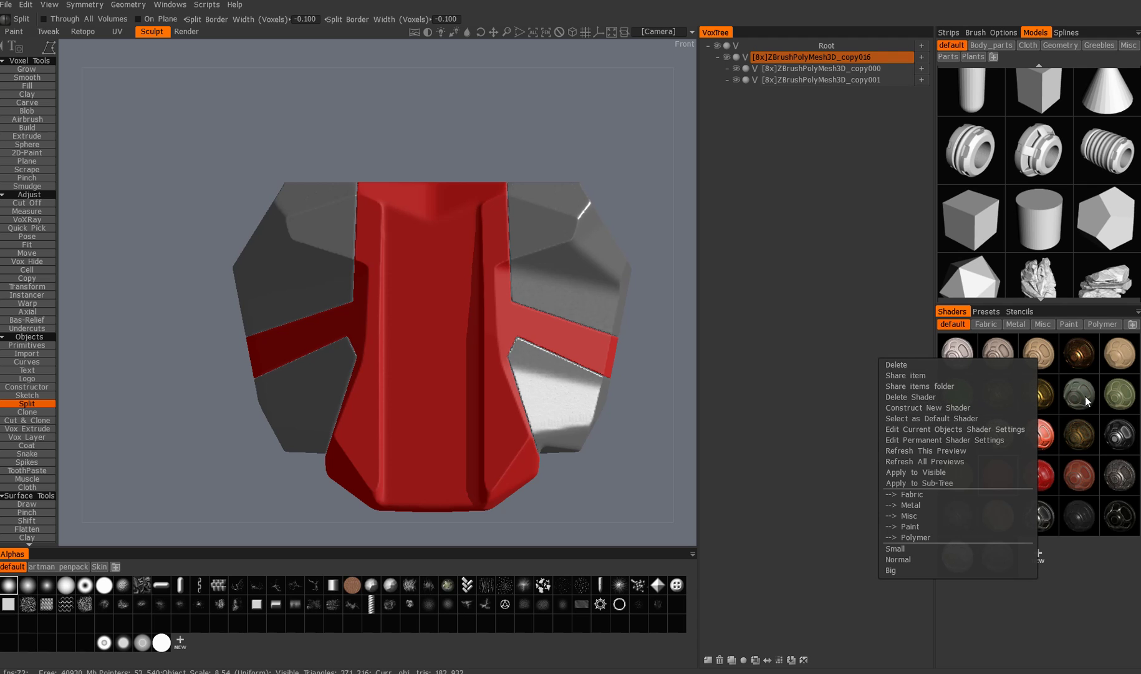
{"action": "right_click", "coordinate": [1080, 516]}
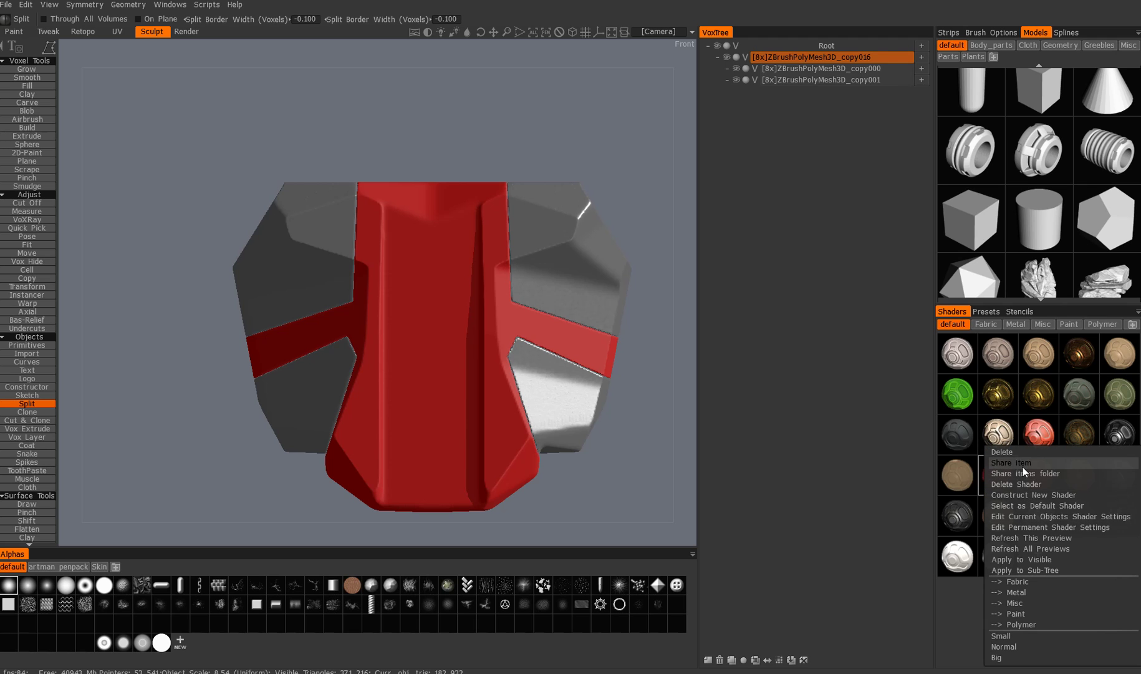
{"action": "left_click", "coordinate": [1029, 505]}
Split off a mirrored pair of small rectangular blocks at the upper edge of the red center with a rectangular selection.
{"action": "mouse_move", "coordinate": [446, 252]}
{"action": "middle_mouse_down"}
{"action": "mouse_move", "coordinate": [463, 265]}
{"action": "mouse_move", "coordinate": [473, 246]}
{"action": "middle_mouse_up"}
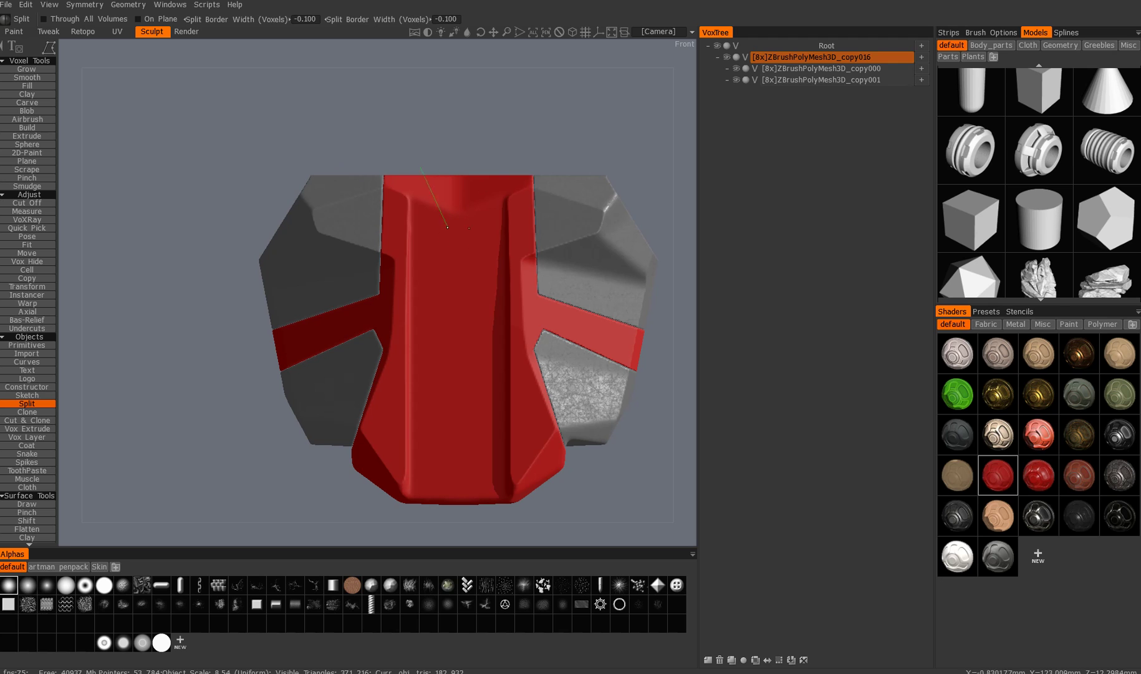
{"action": "left_click_drag", "start_coordinate": [412, 164], "coordinate": [438, 207]}
{"action": "mouse_move", "coordinate": [441, 327]}
{"action": "left_mouse_down", "text": "alt"}
{"action": "mouse_move", "coordinate": [518, 368]}
{"action": "mouse_move", "coordinate": [465, 359]}
{"action": "mouse_move", "coordinate": [430, 318]}
{"action": "left_mouse_up", "text": "alt"}
{"action": "key", "text": "KP_5"}
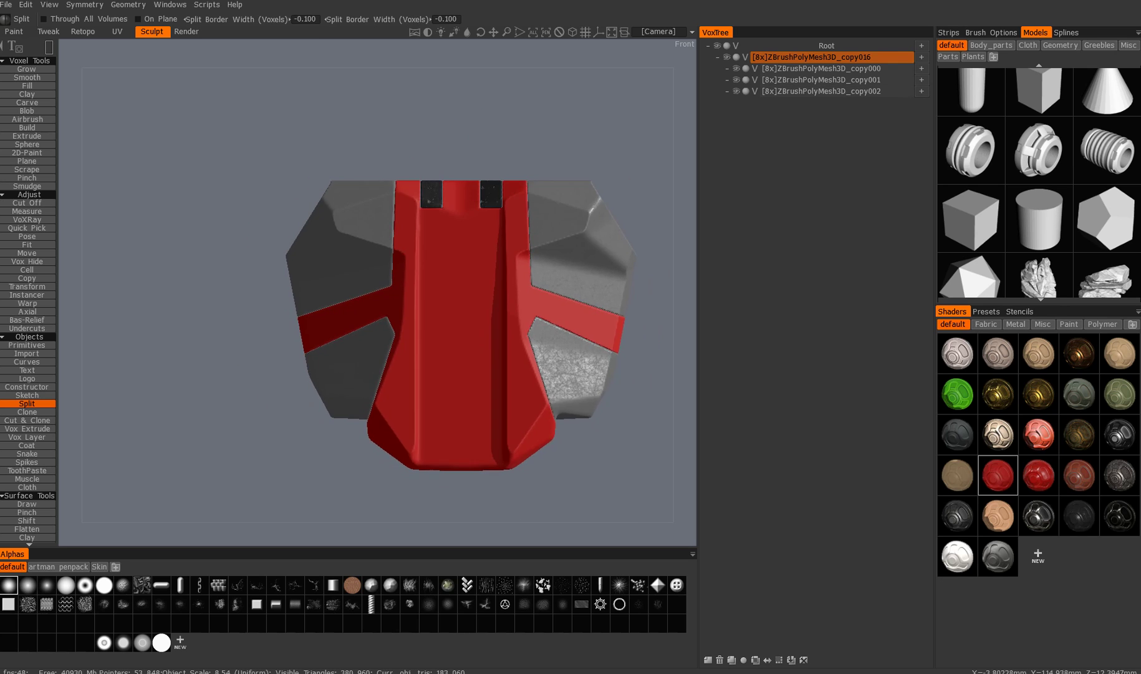
Try splitting a mirrored pair of small square inserts out of the central ridges at mid-height.
{"action": "middle_click_drag", "start_coordinate": [401, 268], "coordinate": [397, 275], "text": "alt"}
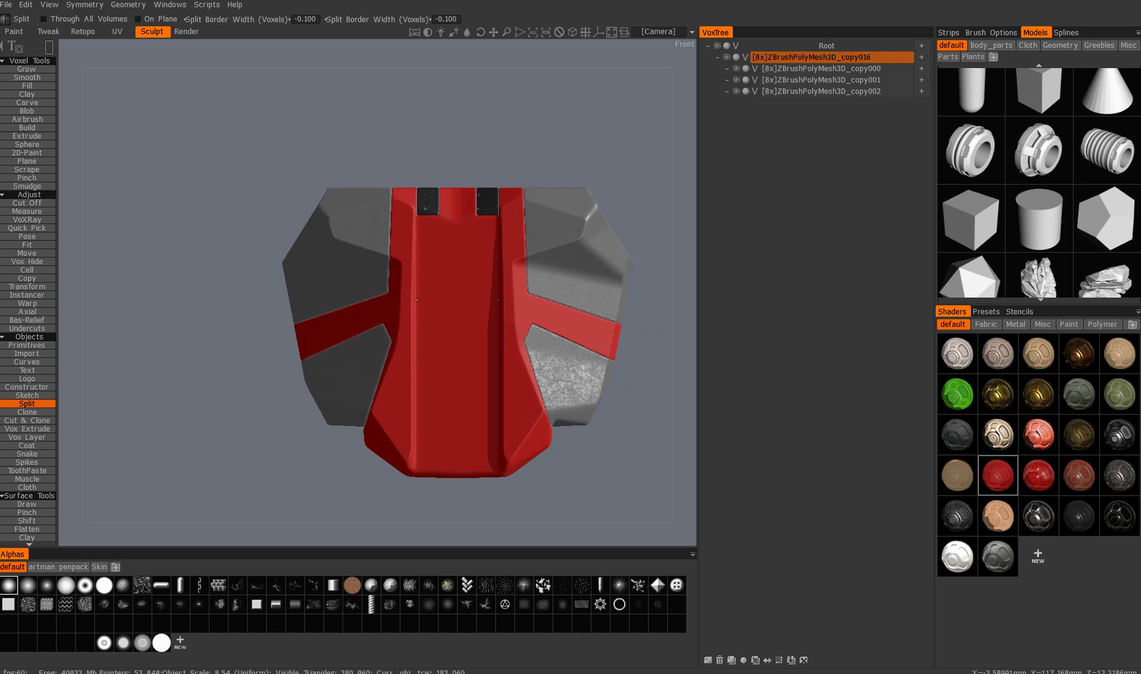
{"action": "middle_click_drag", "start_coordinate": [397, 275], "coordinate": [410, 283], "text": "alt"}
{"action": "left_click_drag", "start_coordinate": [409, 284], "coordinate": [463, 326], "text": "alt"}
{"action": "middle_click_drag", "start_coordinate": [463, 325], "coordinate": [426, 280], "text": "alt"}
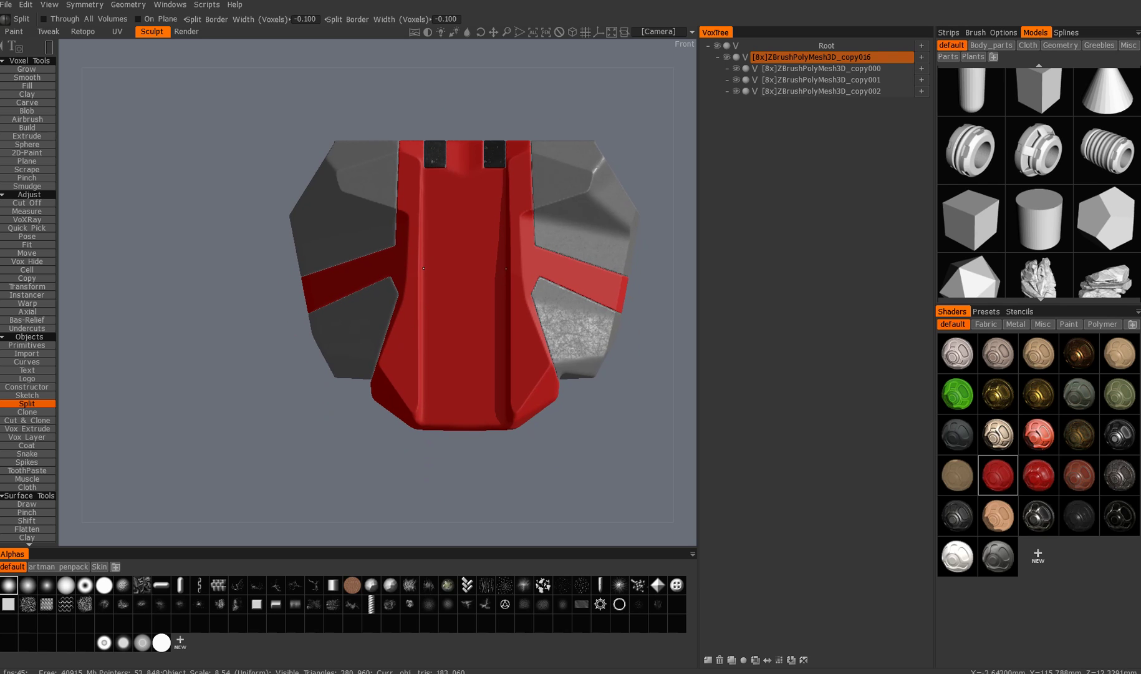
{"action": "left_click", "coordinate": [429, 274]}
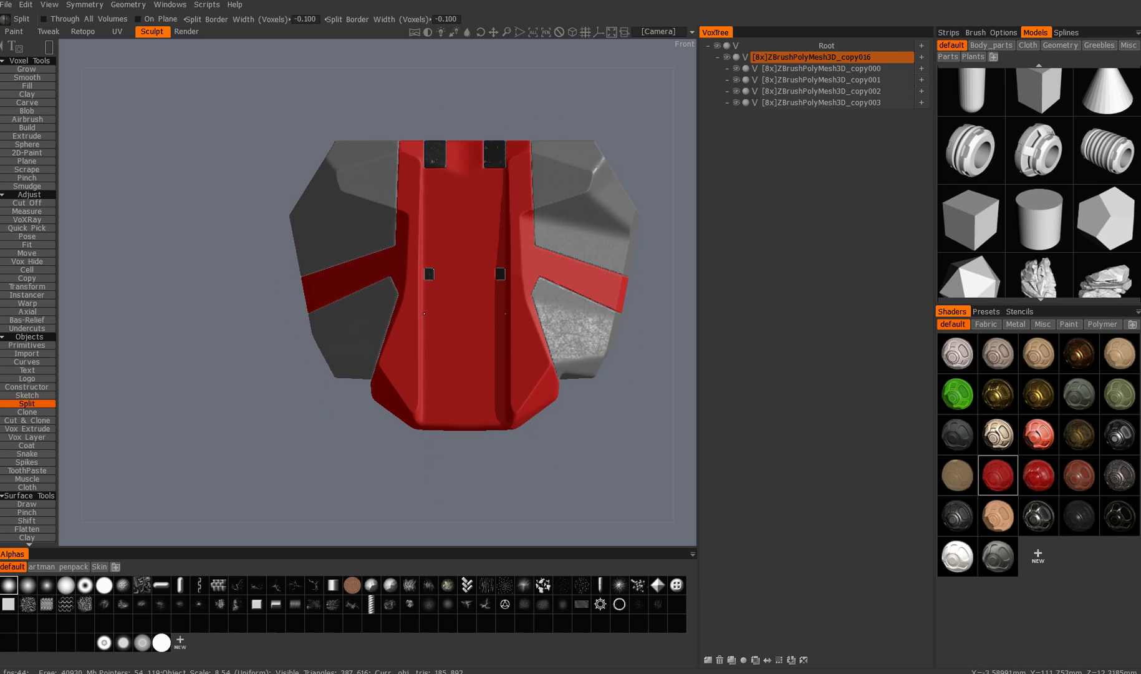
{"action": "middle_click_drag", "start_coordinate": [424, 313], "coordinate": [410, 350], "text": "alt"}
{"action": "left_click_drag", "start_coordinate": [409, 350], "coordinate": [430, 376], "text": "alt"}
{"action": "middle_click_drag", "start_coordinate": [397, 375], "coordinate": [403, 362], "text": "alt"}
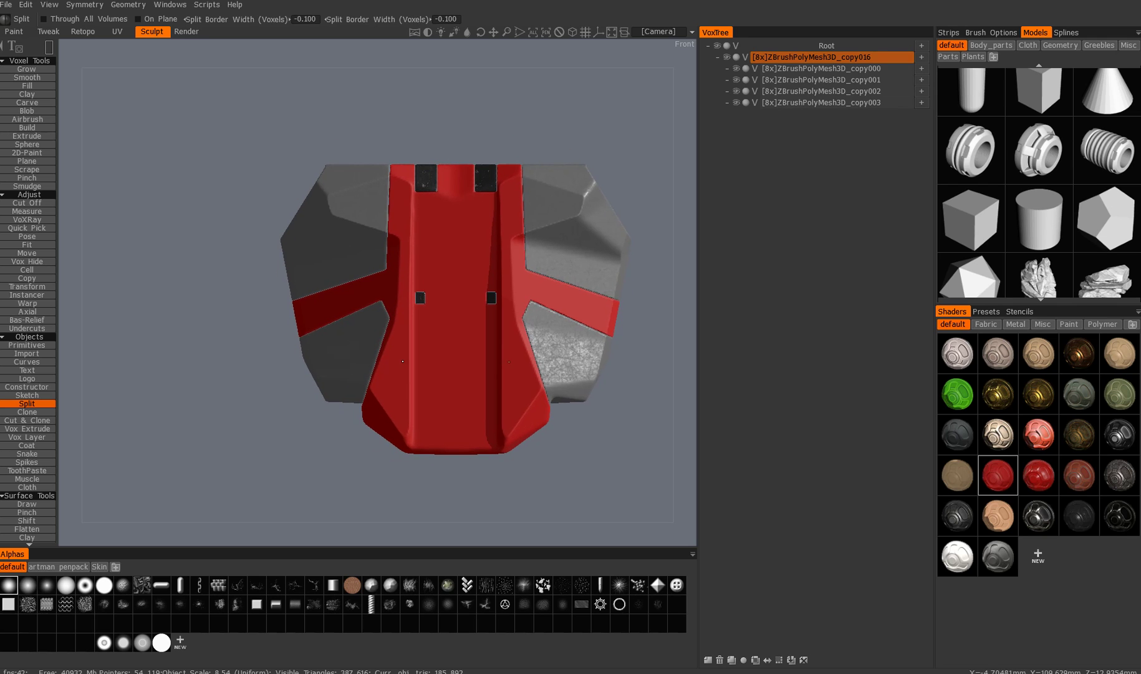
{"action": "key", "text": "ctrl+z"}
Split off three mirrored pairs of round inserts down the central ridges with a circular selection.
{"action": "left_click_drag", "start_coordinate": [423, 291], "coordinate": [429, 304]}
{"action": "left_click_drag", "start_coordinate": [417, 358], "coordinate": [428, 364]}
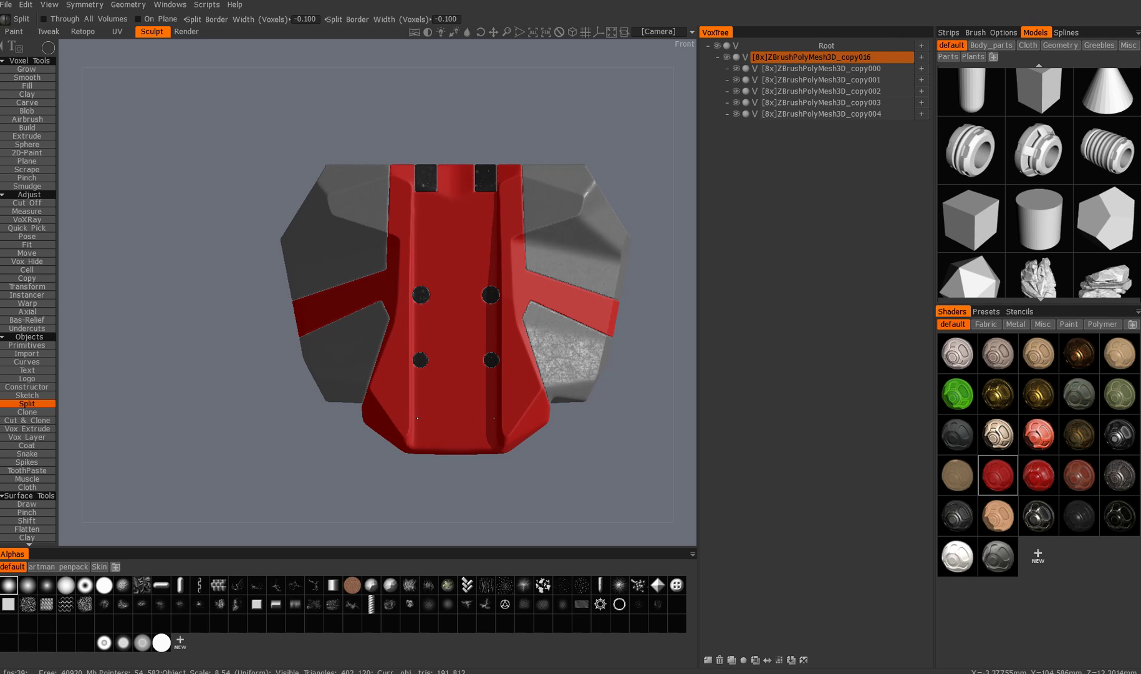
{"action": "left_click", "coordinate": [418, 418]}
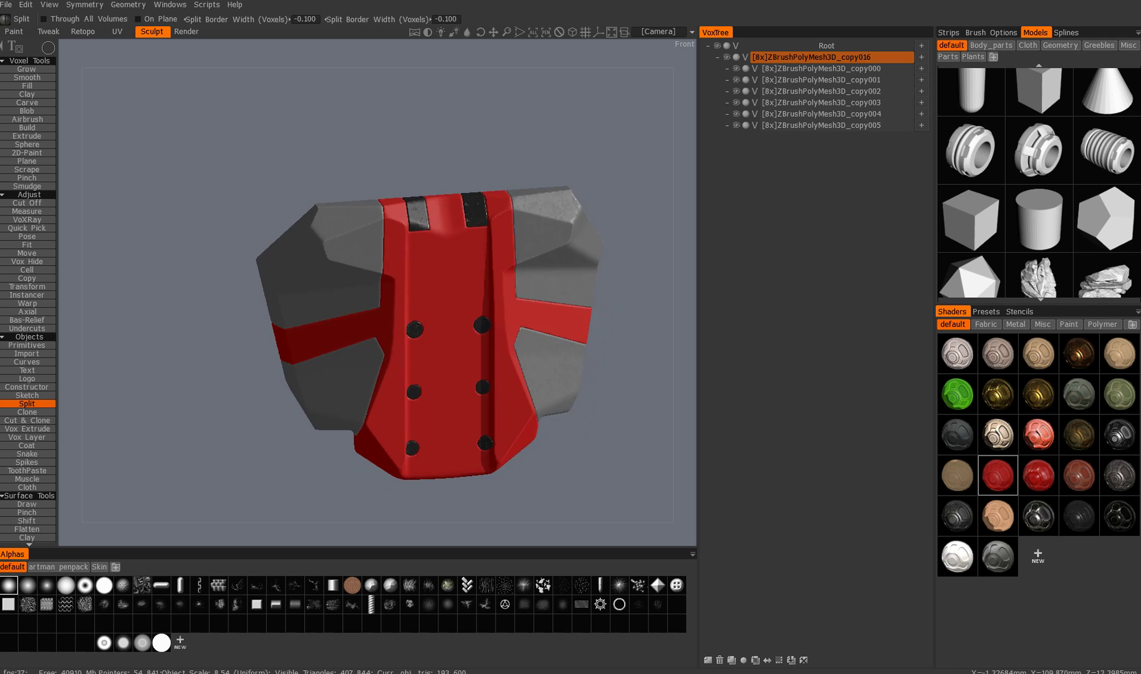
Pick the upper pair of round inserts and activate Transform on them.
{"action": "middle_click_drag", "start_coordinate": [374, 324], "coordinate": [376, 307], "text": "alt"}
{"action": "left_click_drag", "start_coordinate": [376, 306], "coordinate": [417, 322], "text": "alt"}
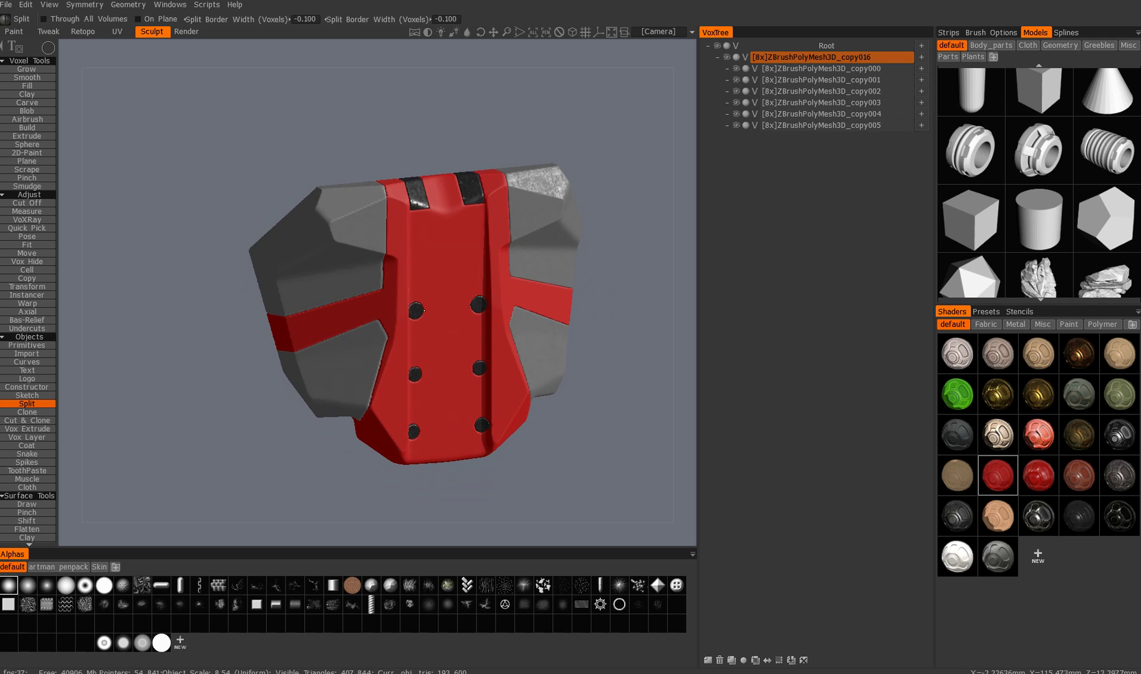
{"action": "key", "text": "h"}
{"action": "middle_click_drag", "start_coordinate": [429, 339], "coordinate": [429, 320], "text": "alt"}
{"action": "key", "text": "t"}
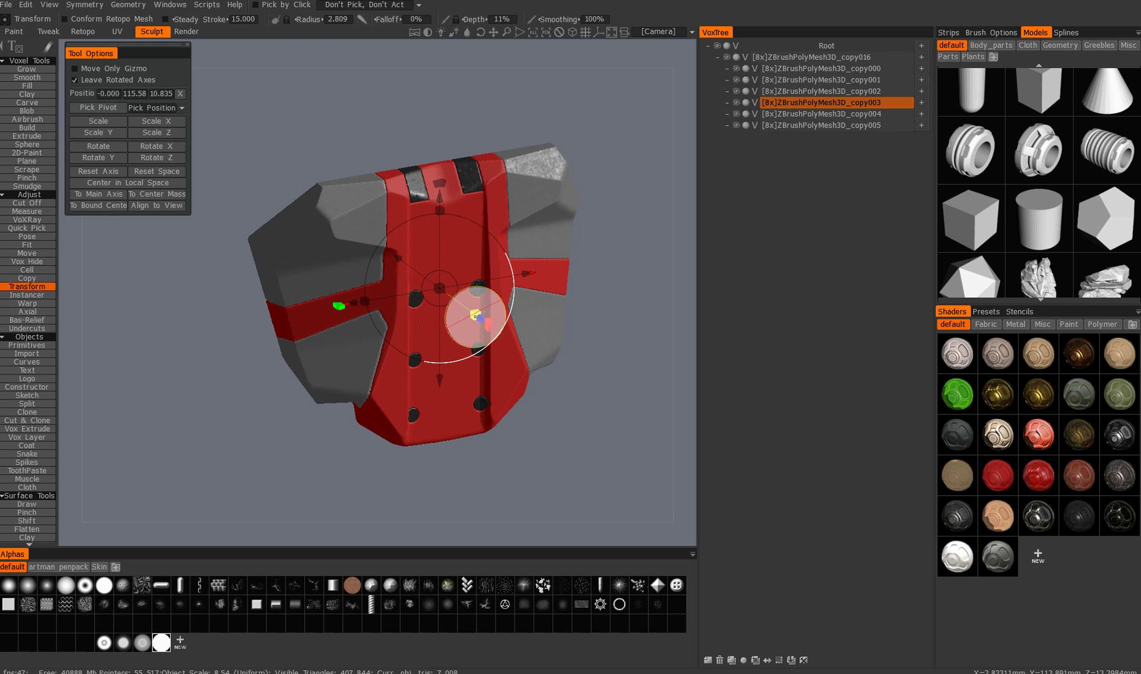
{"action": "left_click_drag", "start_coordinate": [478, 318], "coordinate": [476, 318]}
{"action": "key", "text": "q"}
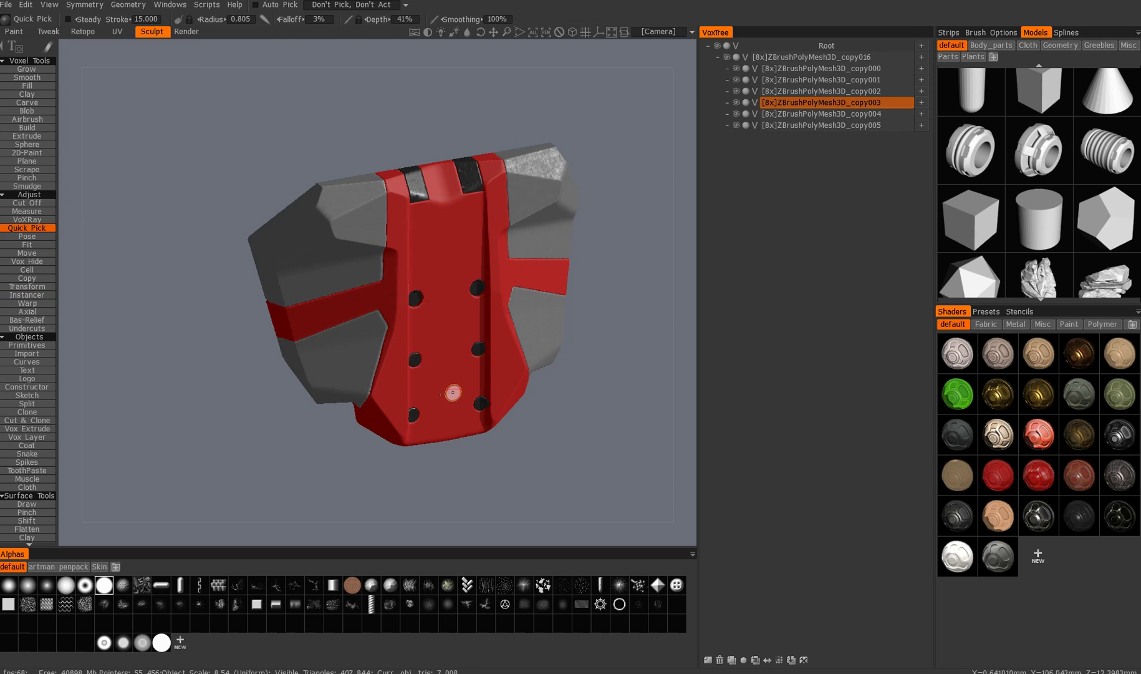
Make the middle pair of round inserts the current volume and return to Quick Pick.
{"action": "left_click_drag", "start_coordinate": [454, 393], "coordinate": [413, 383], "text": "alt+shift"}
{"action": "middle_click_drag", "start_coordinate": [413, 383], "coordinate": [425, 330], "text": "alt"}
{"action": "right_click_drag", "start_coordinate": [424, 331], "coordinate": [416, 367], "text": "alt"}
{"action": "left_click", "coordinate": [422, 346]}
{"action": "left_click_drag", "start_coordinate": [423, 345], "coordinate": [490, 306], "text": "alt"}
{"action": "key", "text": "t"}
{"action": "key", "text": "q"}
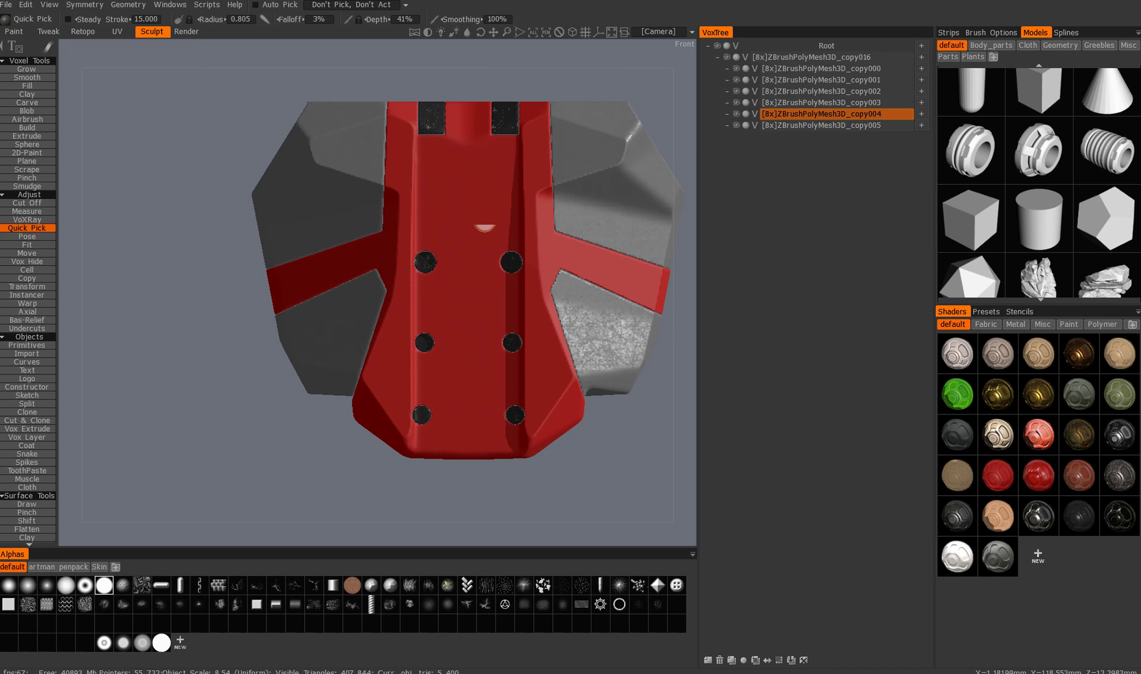
Examine the split panels and inserts from the front and at an angle.
{"action": "middle_click_drag", "start_coordinate": [485, 229], "coordinate": [487, 263], "text": "alt"}
{"action": "mouse_move", "coordinate": [487, 263]}
{"action": "left_mouse_down", "text": "alt"}
{"action": "mouse_move", "coordinate": [524, 243]}
{"action": "mouse_move", "coordinate": [569, 248]}
{"action": "mouse_move", "coordinate": [481, 274]}
{"action": "left_mouse_up", "text": "alt"}
{"action": "middle_click_drag", "start_coordinate": [482, 275], "coordinate": [416, 315], "text": "alt"}
{"action": "left_click_drag", "start_coordinate": [416, 315], "coordinate": [418, 311], "text": "alt+shift"}
{"action": "middle_click_drag", "start_coordinate": [419, 312], "coordinate": [417, 277], "text": "alt"}
{"action": "right_click_drag", "start_coordinate": [417, 278], "coordinate": [405, 340], "text": "alt"}
{"action": "mouse_move", "coordinate": [405, 340]}
{"action": "left_mouse_down", "text": "alt"}
{"action": "mouse_move", "coordinate": [372, 349]}
{"action": "mouse_move", "coordinate": [413, 354]}
{"action": "left_mouse_up", "text": "alt"}
{"action": "middle_click_drag", "start_coordinate": [414, 354], "coordinate": [415, 366], "text": "alt"}
{"action": "left_click_drag", "start_coordinate": [414, 367], "coordinate": [389, 365], "text": "alt"}
{"action": "middle_click_drag", "start_coordinate": [389, 364], "coordinate": [346, 336], "text": "alt"}
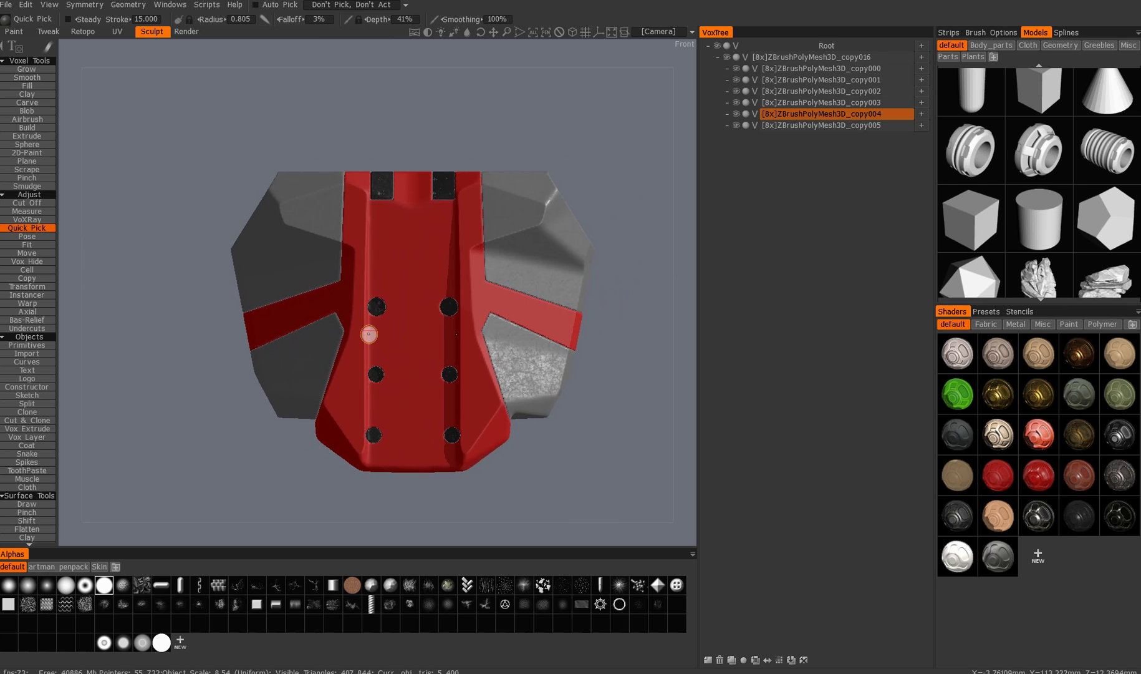
{"action": "left_click_drag", "start_coordinate": [369, 334], "coordinate": [400, 279]}
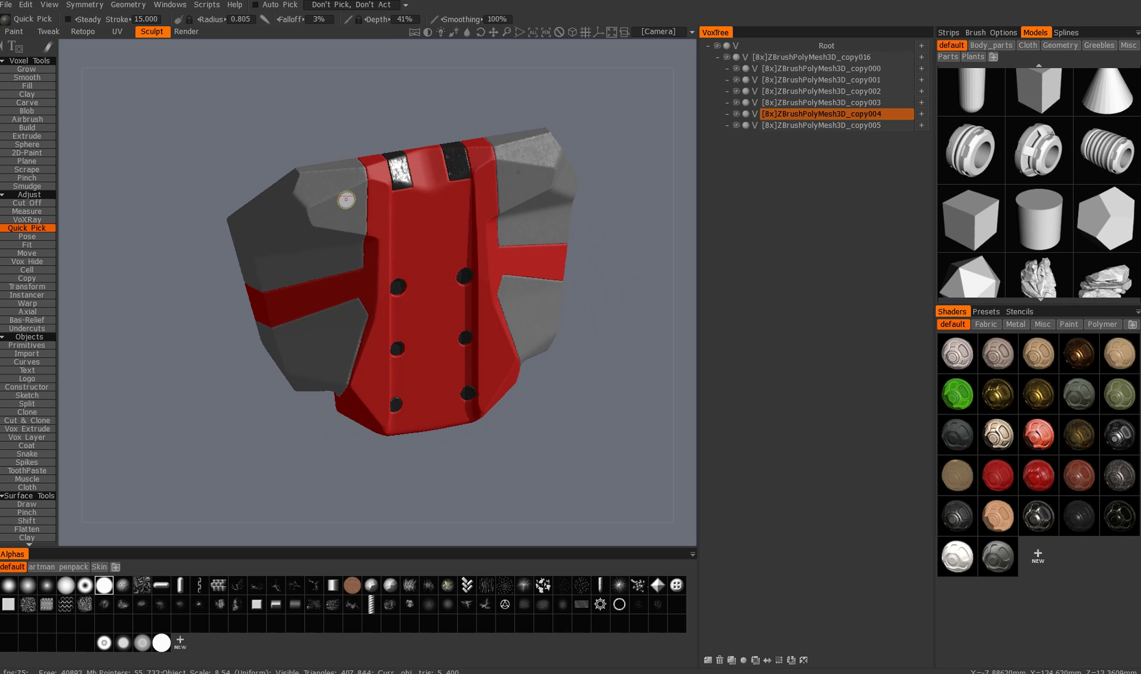
{"action": "left_click_drag", "start_coordinate": [314, 236], "coordinate": [360, 348], "text": "alt"}
{"action": "middle_click_drag", "start_coordinate": [411, 338], "coordinate": [441, 325], "text": "alt"}
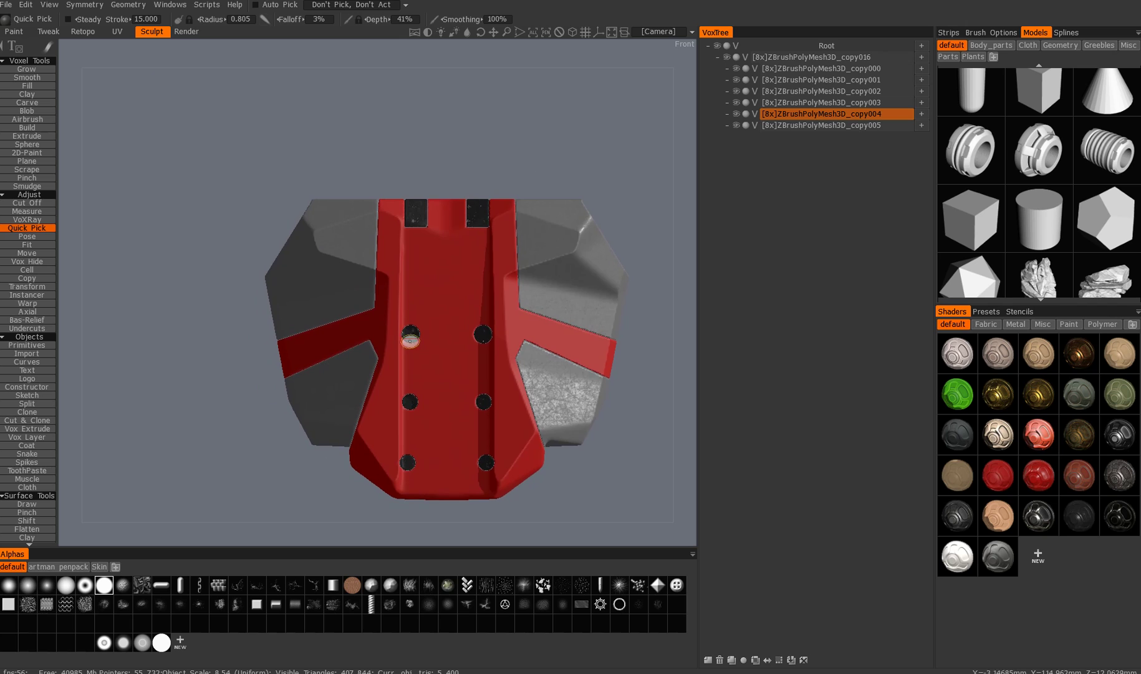
Make the red main body current and use Vox Hide to cut a thin notch along the upper edge of its side arms.
{"action": "mouse_move", "coordinate": [409, 339]}
{"action": "left_mouse_down", "text": "alt"}
{"action": "mouse_move", "coordinate": [440, 375]}
{"action": "mouse_move", "coordinate": [412, 338]}
{"action": "left_mouse_up", "text": "alt"}
{"action": "middle_click_drag", "start_coordinate": [412, 337], "coordinate": [436, 325], "text": "alt"}
{"action": "middle_click_drag", "start_coordinate": [365, 299], "coordinate": [372, 327]}
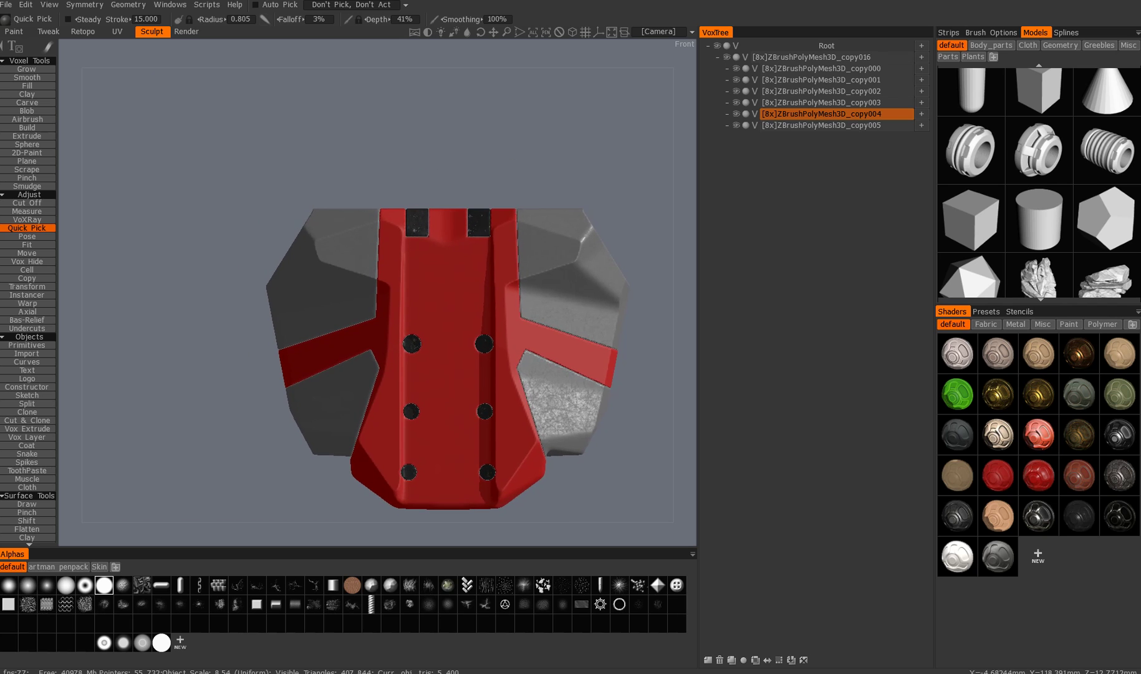
{"action": "left_click_drag", "start_coordinate": [319, 298], "coordinate": [368, 332], "text": "alt"}
{"action": "left_click", "coordinate": [376, 347]}
{"action": "right_click_drag", "start_coordinate": [368, 332], "coordinate": [336, 337], "text": "alt"}
{"action": "key", "text": "c"}
{"action": "mouse_move", "coordinate": [335, 337]}
{"action": "left_mouse_down", "text": "alt"}
{"action": "mouse_move", "coordinate": [324, 330]}
{"action": "mouse_move", "coordinate": [320, 351]}
{"action": "left_mouse_up", "text": "alt"}
{"action": "key", "text": "h"}
{"action": "right_click_drag", "start_coordinate": [320, 351], "coordinate": [305, 361], "text": "alt"}
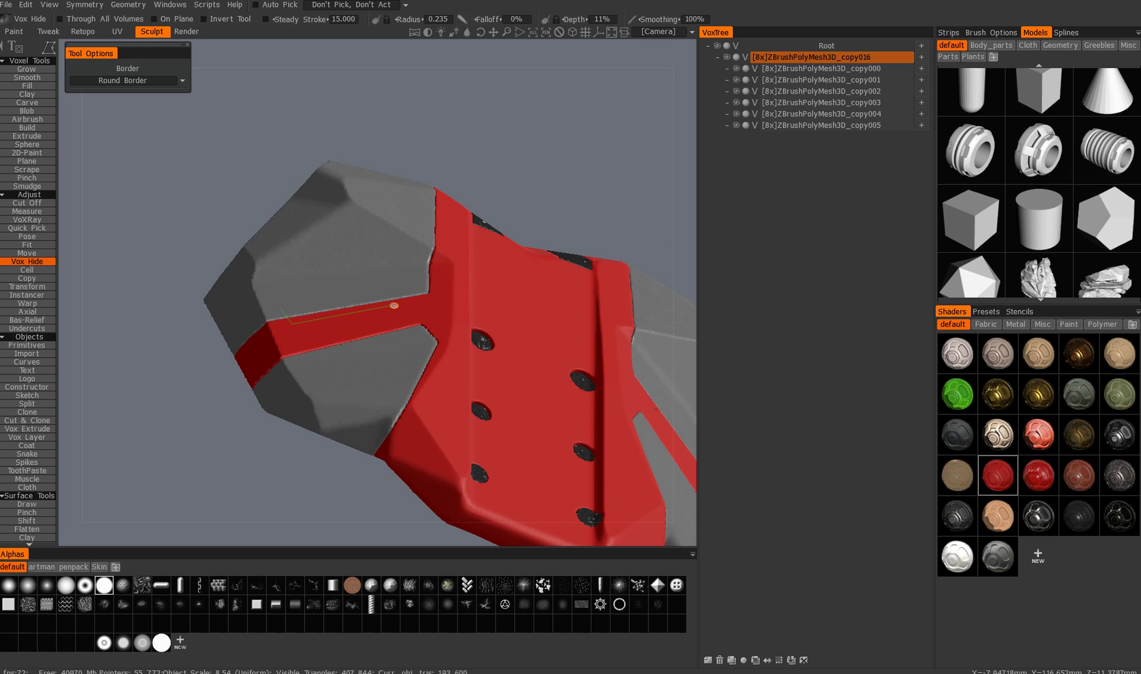
{"action": "left_click", "coordinate": [279, 305]}
{"action": "left_click_drag", "start_coordinate": [298, 350], "coordinate": [274, 330], "text": "alt"}
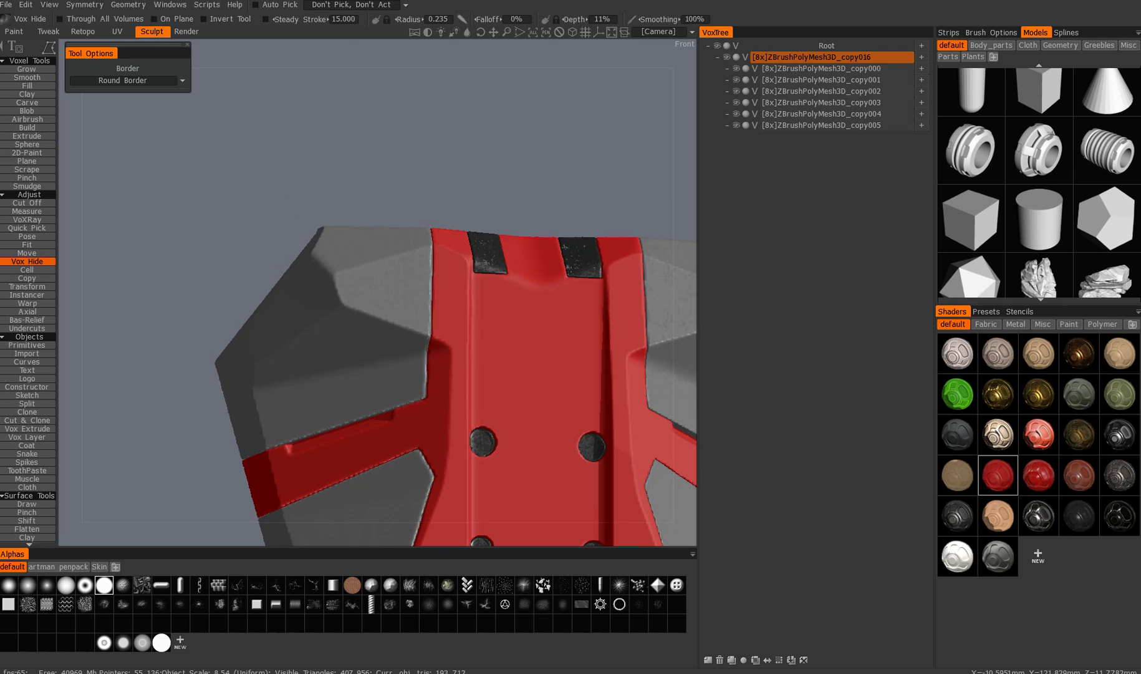
Hide a narrow notch in the red strips along the inner edges of the upper side panels.
{"action": "middle_click_drag", "start_coordinate": [274, 330], "coordinate": [214, 324], "text": "alt"}
{"action": "left_click_drag", "start_coordinate": [213, 324], "coordinate": [201, 323], "text": "alt"}
{"action": "middle_click_drag", "start_coordinate": [201, 323], "coordinate": [167, 307], "text": "alt"}
{"action": "left_click_drag", "start_coordinate": [374, 324], "coordinate": [339, 339], "text": "alt"}
{"action": "right_click_drag", "start_coordinate": [339, 338], "coordinate": [354, 327], "text": "alt"}
{"action": "left_click_drag", "start_coordinate": [355, 327], "coordinate": [388, 324], "text": "alt"}
{"action": "left_click_drag", "start_coordinate": [390, 237], "coordinate": [328, 244], "text": "alt"}
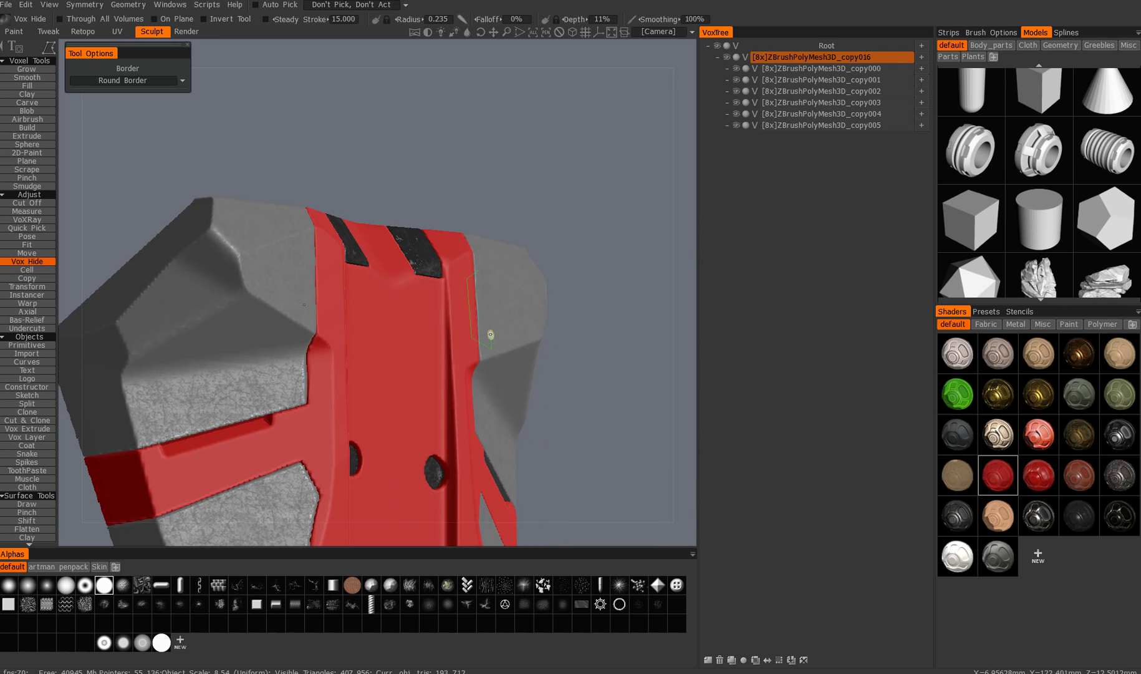
{"action": "left_click", "coordinate": [482, 272]}
{"action": "left_click_drag", "start_coordinate": [458, 349], "coordinate": [389, 390], "text": "alt"}
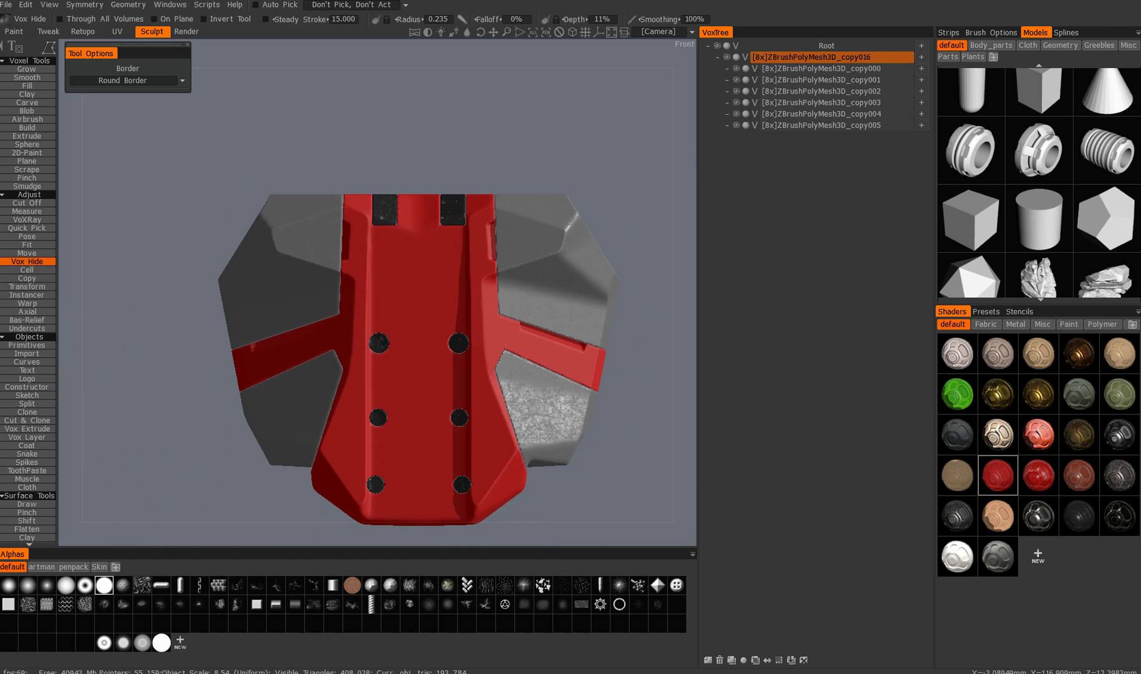
Hide a small polygonal piece of the red body at the inner corners of the lower side panels.
{"action": "left_click_drag", "start_coordinate": [378, 293], "coordinate": [405, 312], "text": "alt"}
{"action": "scroll", "coordinate": [405, 312], "scroll_direction": "up", "scroll_amount": 3}
{"action": "middle_click_drag", "start_coordinate": [381, 362], "coordinate": [393, 293], "text": "alt"}
{"action": "mouse_move", "coordinate": [393, 293]}
{"action": "left_mouse_down", "text": "alt"}
{"action": "mouse_move", "coordinate": [418, 299]}
{"action": "mouse_move", "coordinate": [406, 290]}
{"action": "mouse_move", "coordinate": [374, 301]}
{"action": "left_mouse_up", "text": "alt"}
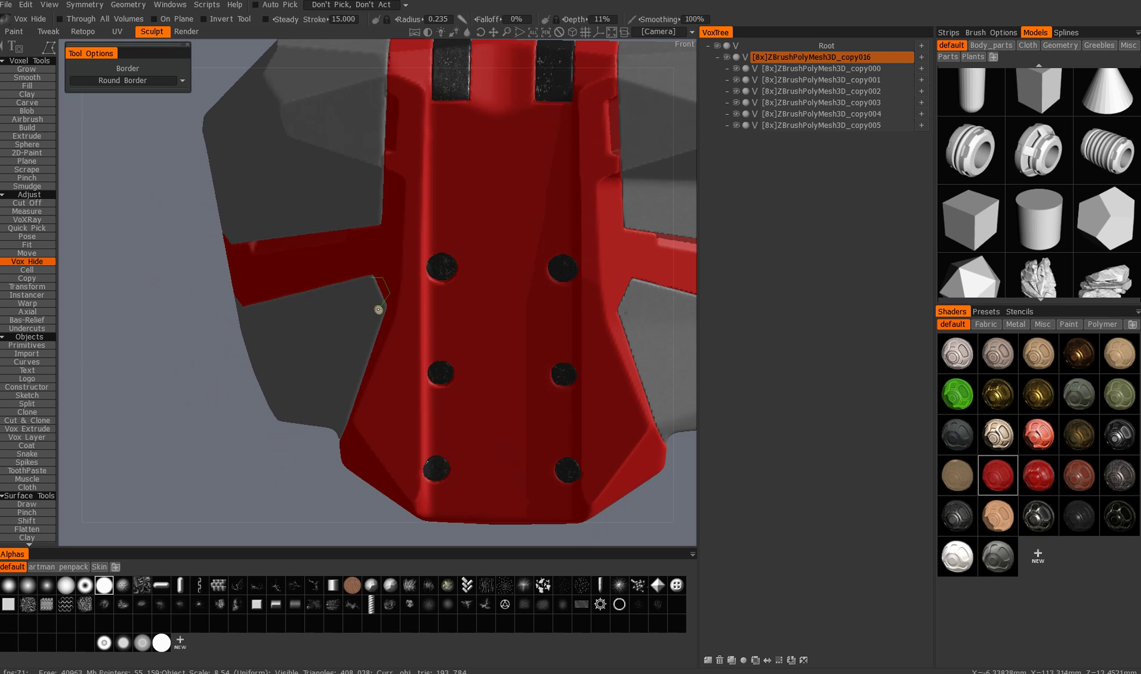
{"action": "left_click", "coordinate": [373, 279]}
{"action": "left_click_drag", "start_coordinate": [373, 278], "coordinate": [392, 278], "text": "alt"}
{"action": "middle_click_drag", "start_coordinate": [392, 278], "coordinate": [378, 325], "text": "alt"}
{"action": "scroll", "coordinate": [378, 326], "scroll_direction": "down", "scroll_amount": 3}
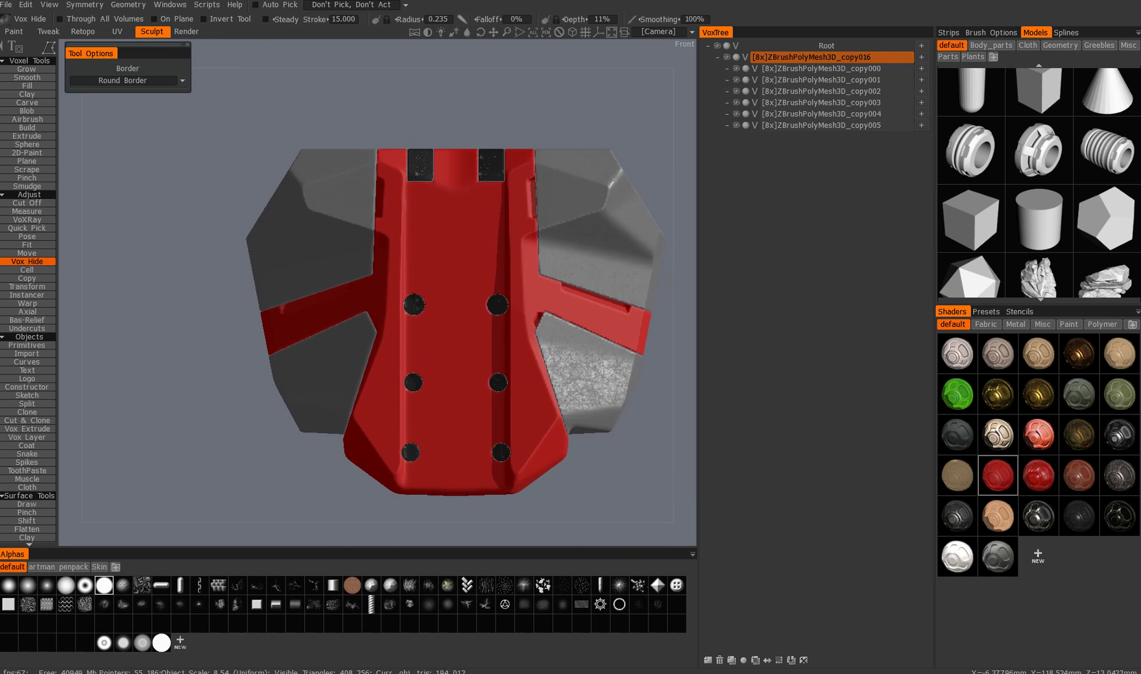
Make the dark rectangular blocks current and hide their lower ends with a rectangular Vox Hide selection.
{"action": "mouse_move", "coordinate": [378, 325]}
{"action": "left_mouse_down", "text": "alt"}
{"action": "mouse_move", "coordinate": [430, 317]}
{"action": "mouse_move", "coordinate": [393, 305]}
{"action": "left_mouse_up", "text": "alt"}
{"action": "middle_click_drag", "start_coordinate": [393, 305], "coordinate": [387, 419], "text": "alt"}
{"action": "left_click_drag", "start_coordinate": [386, 419], "coordinate": [405, 326], "text": "alt"}
{"action": "key", "text": "h"}
{"action": "middle_click_drag", "start_coordinate": [408, 280], "coordinate": [404, 292], "text": "alt"}
{"action": "scroll", "coordinate": [408, 284], "scroll_direction": "up", "scroll_amount": 3}
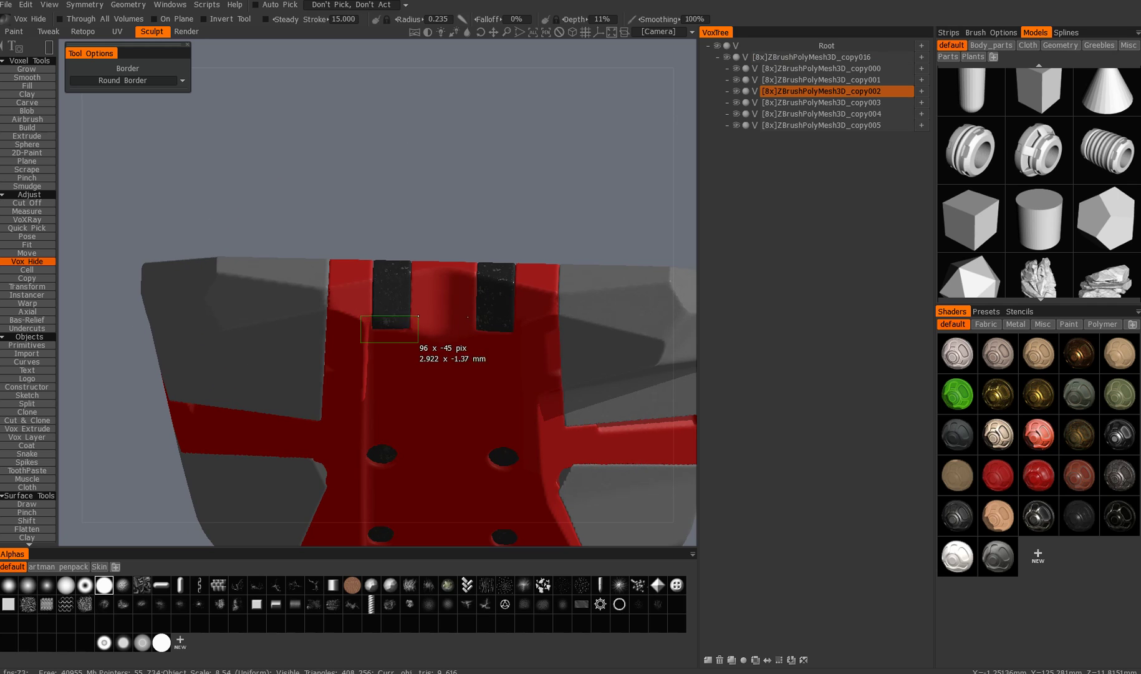
{"action": "left_click_drag", "start_coordinate": [419, 315], "coordinate": [420, 315]}
{"action": "left_click_drag", "start_coordinate": [421, 315], "coordinate": [403, 258], "text": "alt"}
{"action": "scroll", "coordinate": [415, 259], "scroll_direction": "down", "scroll_amount": 3}
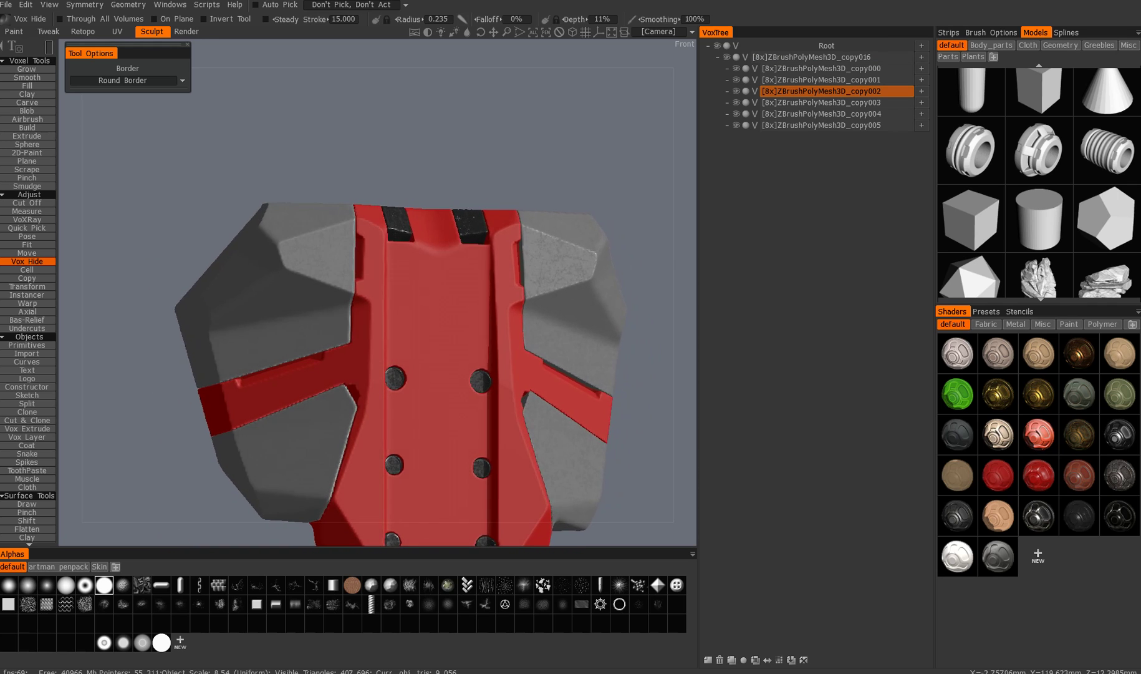
Make the red main body current again and select a wide rectangle between its upper ridges with Vox Layer.
{"action": "middle_click_drag", "start_coordinate": [402, 324], "coordinate": [402, 255], "text": "alt"}
{"action": "scroll", "coordinate": [403, 255], "scroll_direction": "down", "scroll_amount": 2}
{"action": "mouse_move", "coordinate": [365, 312]}
{"action": "left_mouse_down", "text": "alt"}
{"action": "mouse_move", "coordinate": [375, 341]}
{"action": "mouse_move", "coordinate": [416, 314]}
{"action": "mouse_move", "coordinate": [410, 296]}
{"action": "mouse_move", "coordinate": [383, 297]}
{"action": "left_mouse_up", "text": "alt"}
{"action": "key", "text": "KP_2"}
{"action": "key", "text": "h"}
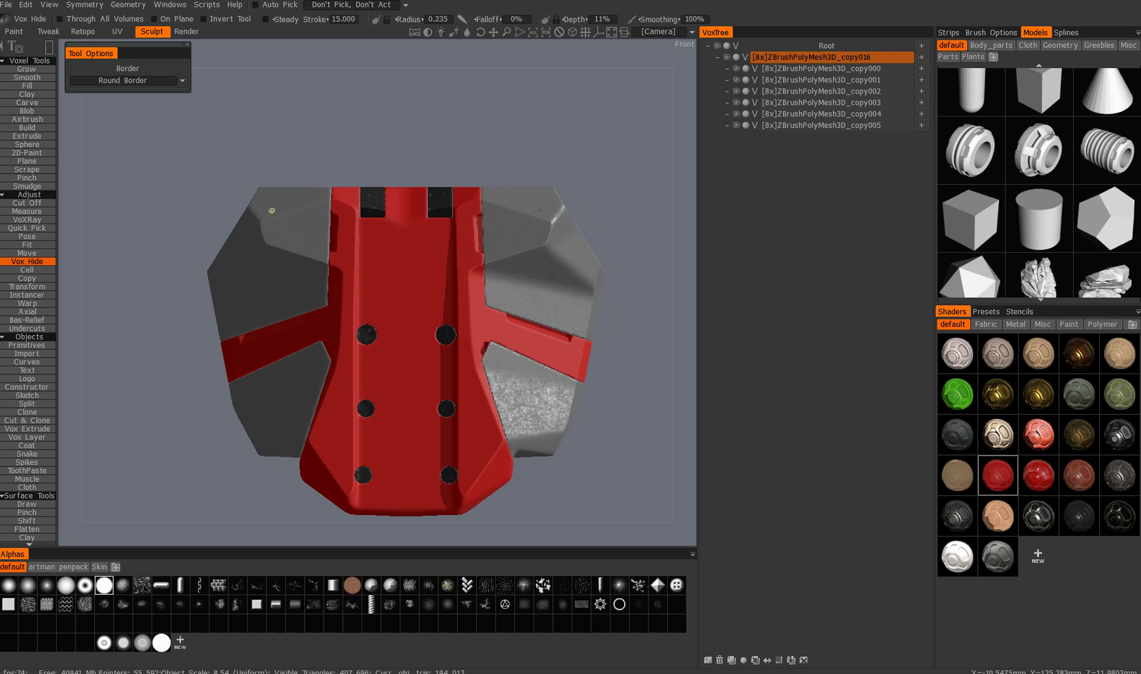
{"action": "middle_click_drag", "start_coordinate": [371, 342], "coordinate": [366, 338], "text": "alt"}
{"action": "right_click_drag", "start_coordinate": [367, 337], "coordinate": [277, 326], "text": "alt"}
{"action": "middle_click_drag", "start_coordinate": [278, 326], "coordinate": [267, 336], "text": "alt"}
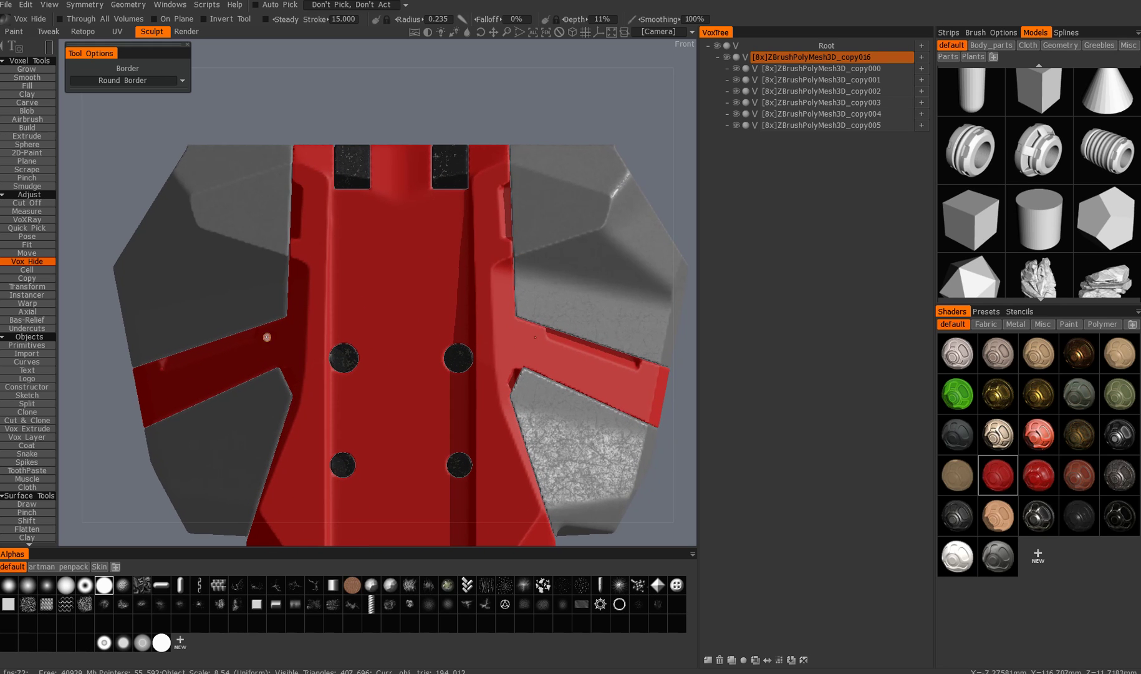
{"action": "left_click", "coordinate": [27, 437]}
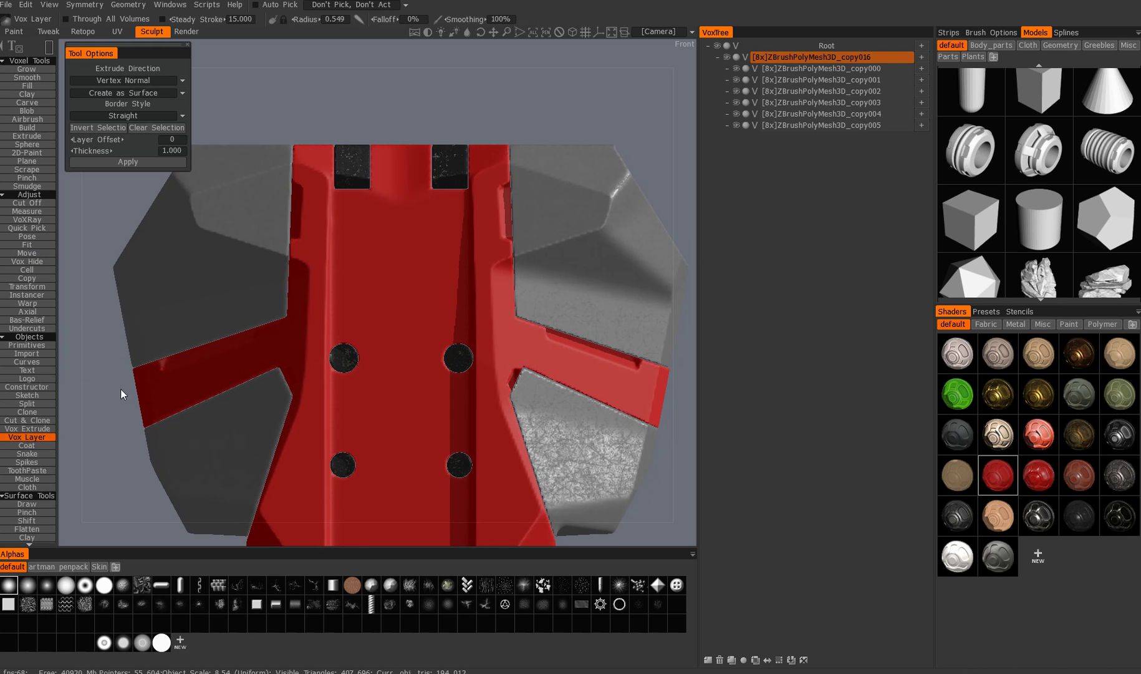
{"action": "middle_click_drag", "start_coordinate": [163, 358], "coordinate": [163, 371]}
{"action": "scroll", "coordinate": [383, 298], "scroll_direction": "up", "scroll_amount": 2}
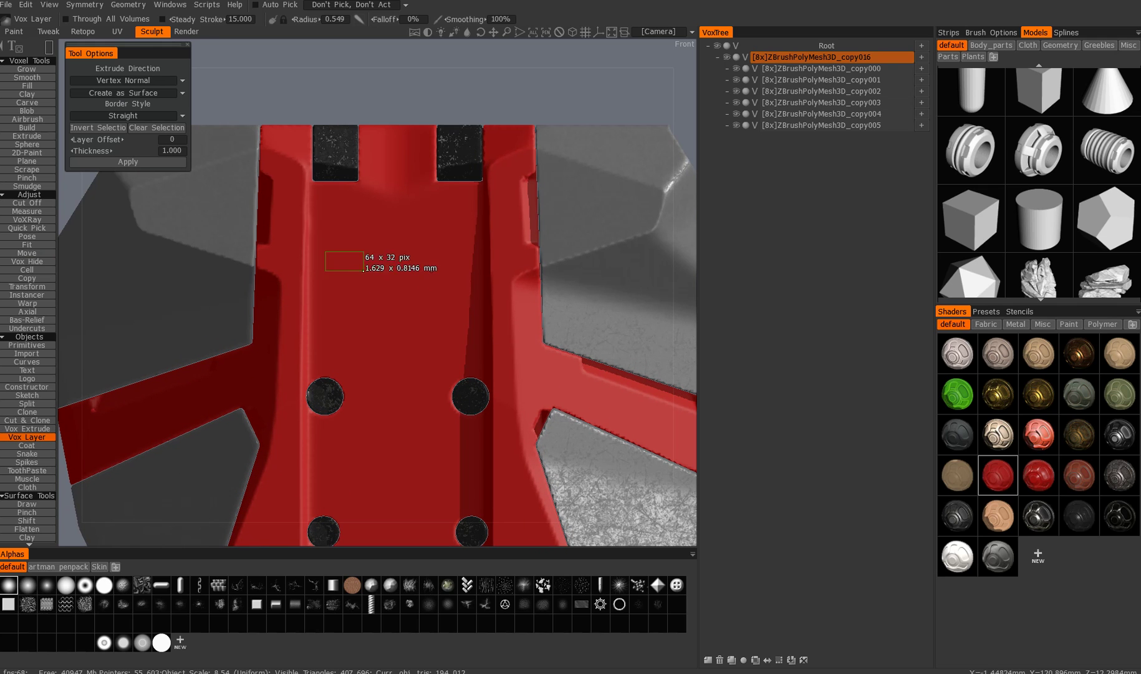
{"action": "left_click_drag", "start_coordinate": [364, 271], "coordinate": [468, 307]}
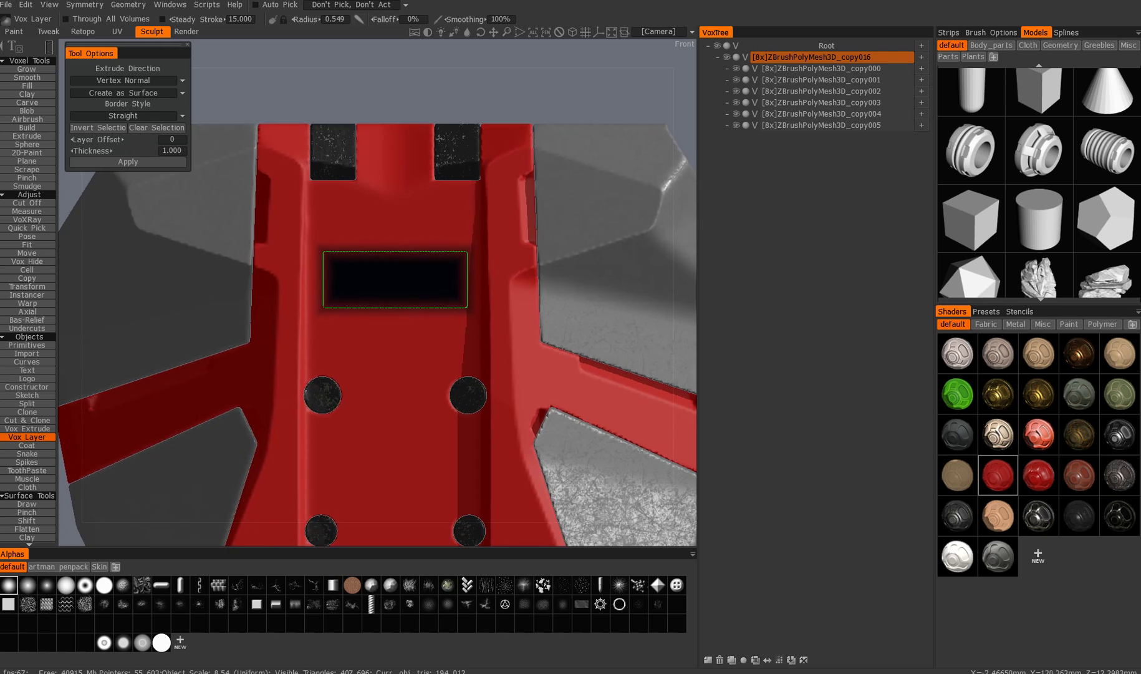
Add two round lobes to the lower edge of the Vox Layer selection and subtract a smaller circle inside each.
{"action": "scroll", "coordinate": [375, 322], "scroll_direction": "up", "scroll_amount": 2}
{"action": "left_click", "coordinate": [336, 298]}
{"action": "left_click", "coordinate": [476, 298]}
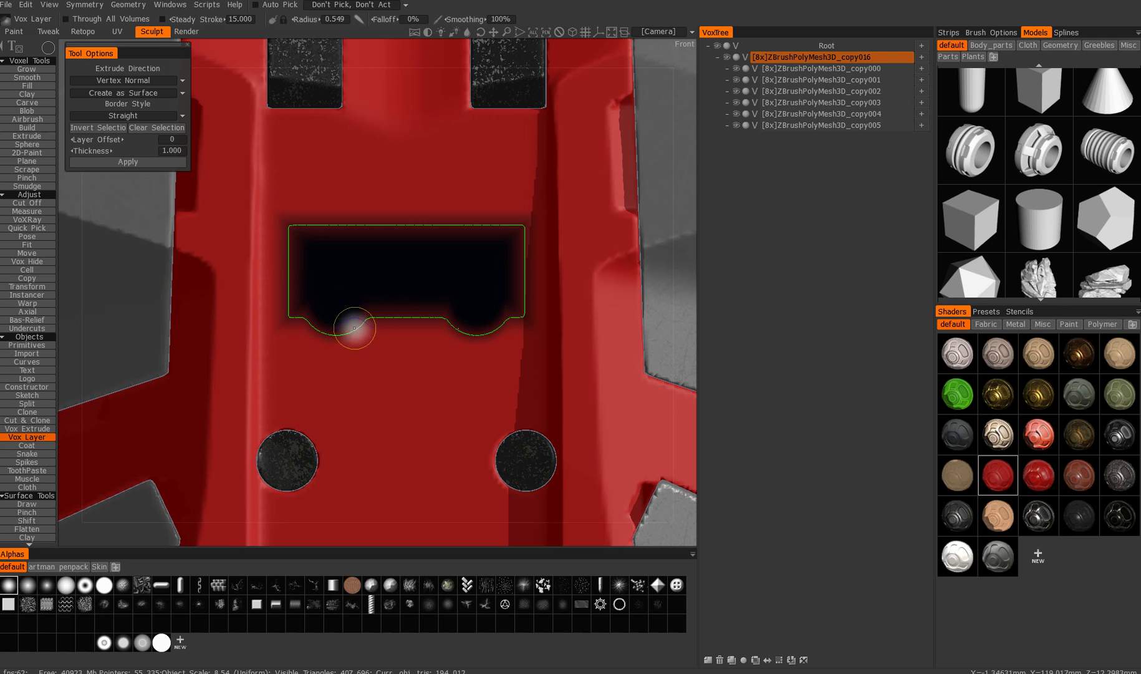
{"action": "mouse_move", "coordinate": [354, 328]}
{"action": "left_mouse_down", "text": "alt"}
{"action": "mouse_move", "coordinate": [298, 304]}
{"action": "mouse_move", "coordinate": [361, 303]}
{"action": "mouse_move", "coordinate": [334, 300]}
{"action": "mouse_move", "coordinate": [377, 313]}
{"action": "left_mouse_up", "text": "alt"}
{"action": "right_click_drag", "start_coordinate": [334, 302], "coordinate": [354, 312]}
{"action": "mouse_move", "coordinate": [355, 359]}
{"action": "left_mouse_down", "text": "alt"}
{"action": "mouse_move", "coordinate": [387, 320]}
{"action": "mouse_move", "coordinate": [335, 301]}
{"action": "left_mouse_up", "text": "alt"}
{"action": "right_click_drag", "start_coordinate": [335, 300], "coordinate": [349, 313]}
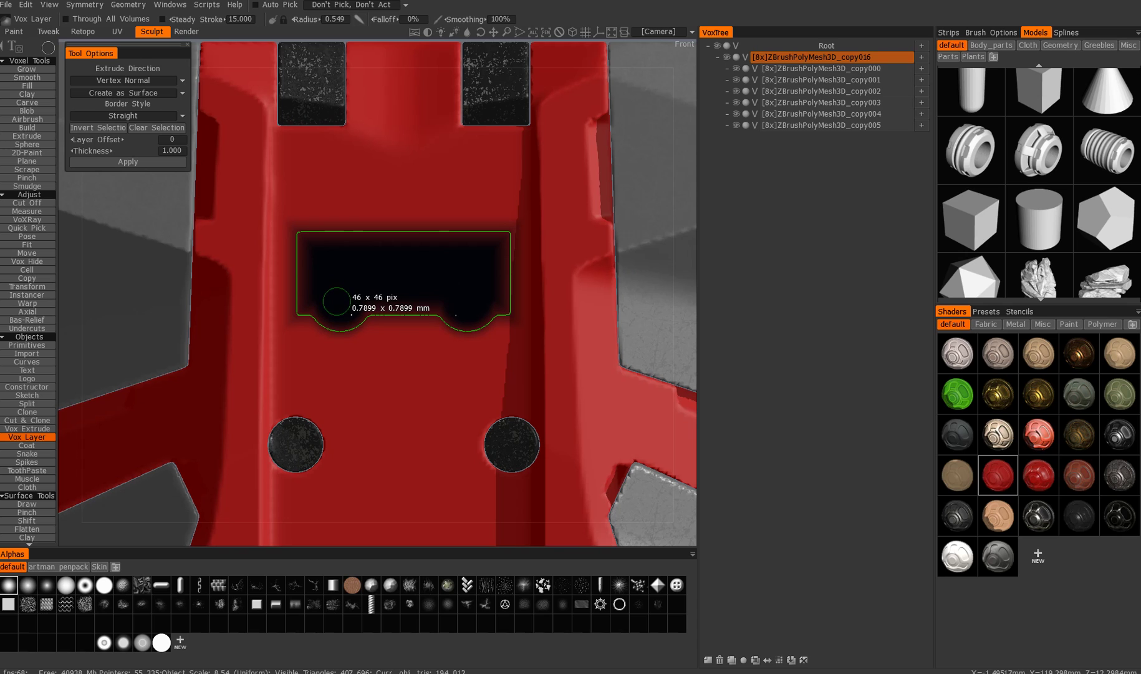
{"action": "left_click_drag", "start_coordinate": [352, 315], "coordinate": [356, 317], "text": "ctrl"}
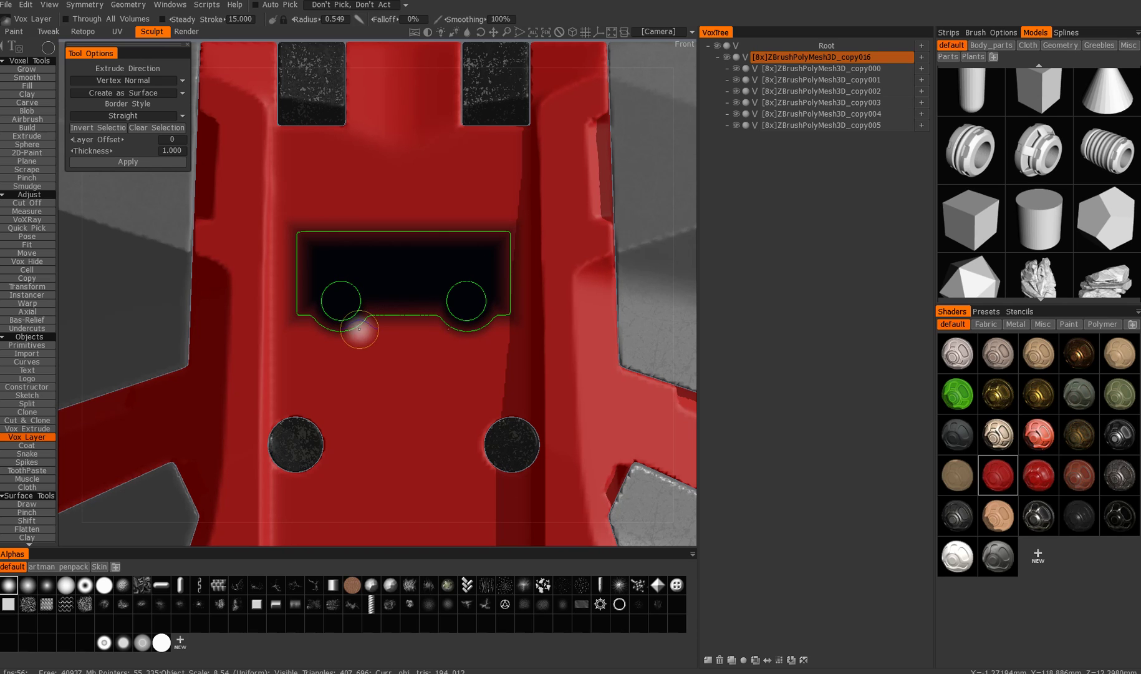
Apply the Vox Layer at thickness 1.000 and move the extracted piece out in front of the body to Z 24.692.
{"action": "left_click", "coordinate": [128, 161]}
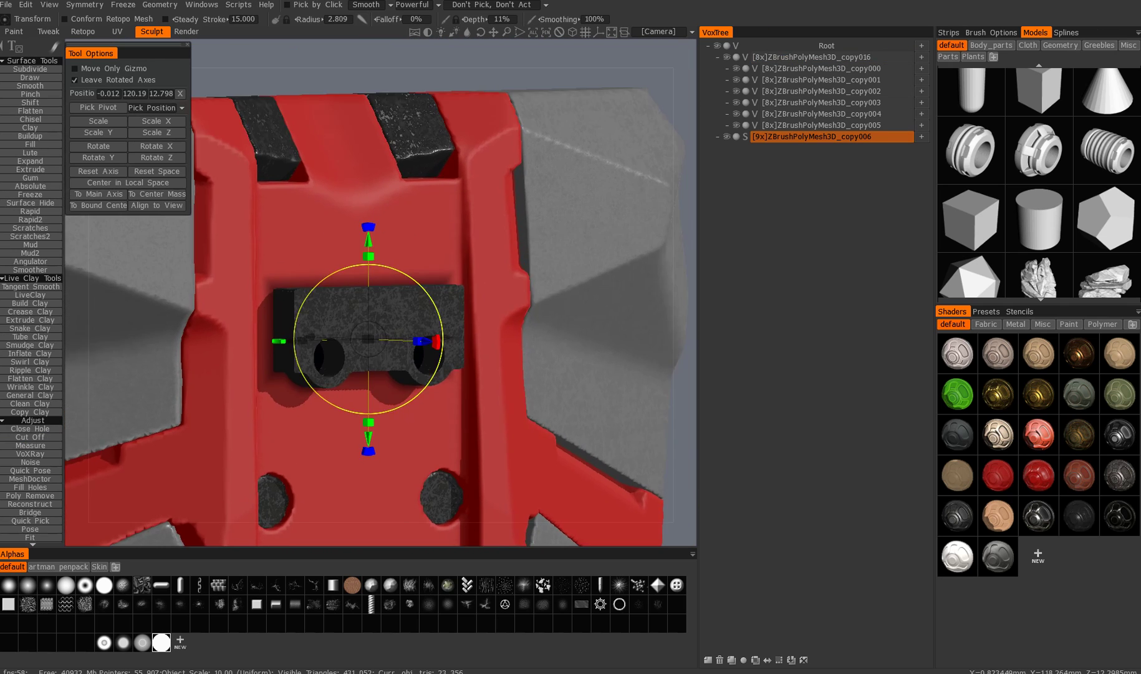
{"action": "scroll", "coordinate": [399, 374], "scroll_direction": "down", "scroll_amount": 4}
{"action": "left_click_drag", "start_coordinate": [312, 350], "coordinate": [410, 339], "text": "alt"}
{"action": "left_click_drag", "start_coordinate": [404, 248], "coordinate": [597, 285]}
{"action": "scroll", "coordinate": [438, 411], "scroll_direction": "down", "scroll_amount": 3}
Hide the extracted layer piece in the VoxTree.
{"action": "mouse_move", "coordinate": [438, 410]}
{"action": "left_mouse_down", "text": "alt"}
{"action": "mouse_move", "coordinate": [365, 421]}
{"action": "mouse_move", "coordinate": [349, 406]}
{"action": "mouse_move", "coordinate": [373, 334]}
{"action": "mouse_move", "coordinate": [362, 374]}
{"action": "left_mouse_up", "text": "alt"}
{"action": "scroll", "coordinate": [349, 374], "scroll_direction": "up", "scroll_amount": 3}
{"action": "middle_click_drag", "start_coordinate": [362, 374], "coordinate": [402, 405], "text": "alt"}
{"action": "mouse_move", "coordinate": [402, 406]}
{"action": "left_mouse_down", "text": "alt"}
{"action": "mouse_move", "coordinate": [337, 430]}
{"action": "mouse_move", "coordinate": [377, 477]}
{"action": "mouse_move", "coordinate": [390, 446]}
{"action": "mouse_move", "coordinate": [324, 409]}
{"action": "left_mouse_up", "text": "alt"}
{"action": "middle_click_drag", "start_coordinate": [323, 409], "coordinate": [436, 397], "text": "alt"}
{"action": "left_click", "coordinate": [727, 137]}
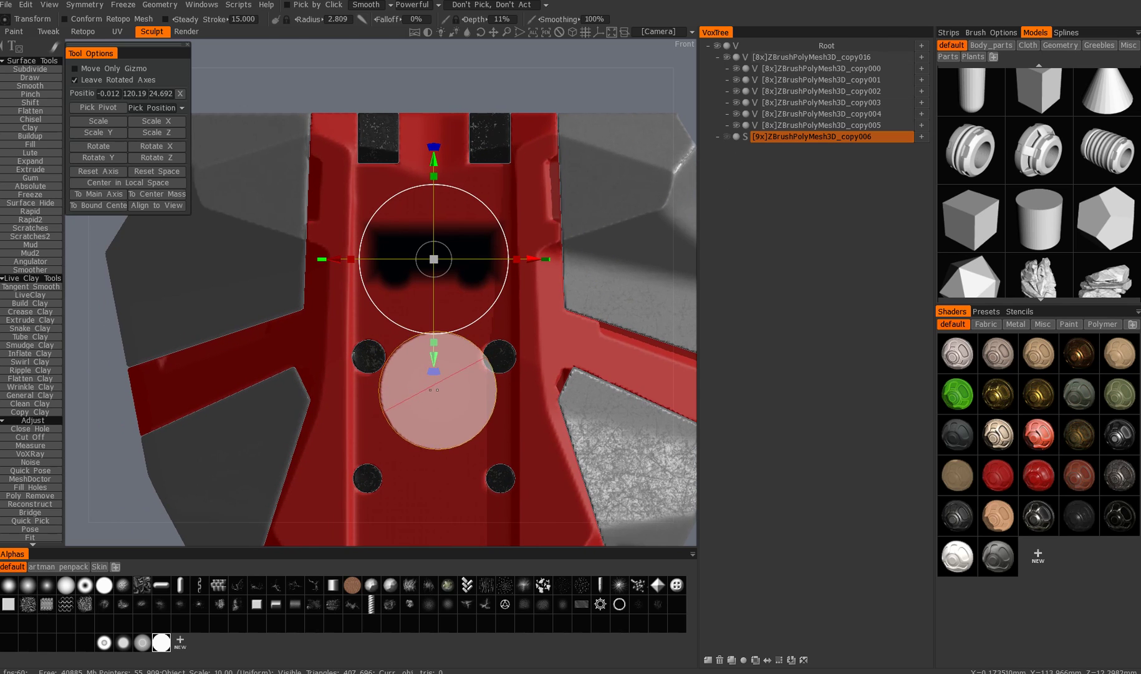
Switch to Quick Pick and examine the notched body and the selected layer area from the front and at an angle.
{"action": "key", "text": "q"}
{"action": "middle_click_drag", "start_coordinate": [365, 409], "coordinate": [377, 437], "text": "alt"}
{"action": "right_click_drag", "start_coordinate": [377, 437], "coordinate": [411, 251], "text": "alt"}
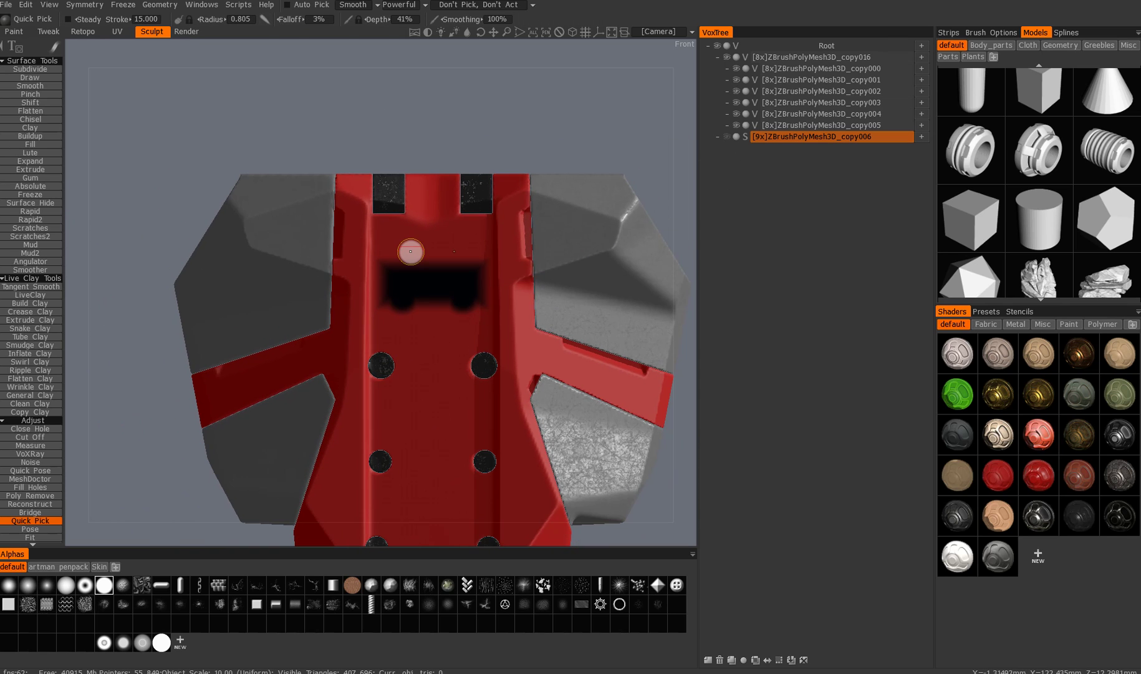
{"action": "mouse_move", "coordinate": [312, 341]}
{"action": "left_mouse_down", "text": "alt"}
{"action": "mouse_move", "coordinate": [402, 293]}
{"action": "mouse_move", "coordinate": [395, 362]}
{"action": "left_mouse_up", "text": "alt"}
{"action": "middle_click_drag", "start_coordinate": [402, 397], "coordinate": [308, 385], "text": "alt"}
{"action": "right_click_drag", "start_coordinate": [308, 384], "coordinate": [302, 379], "text": "alt"}
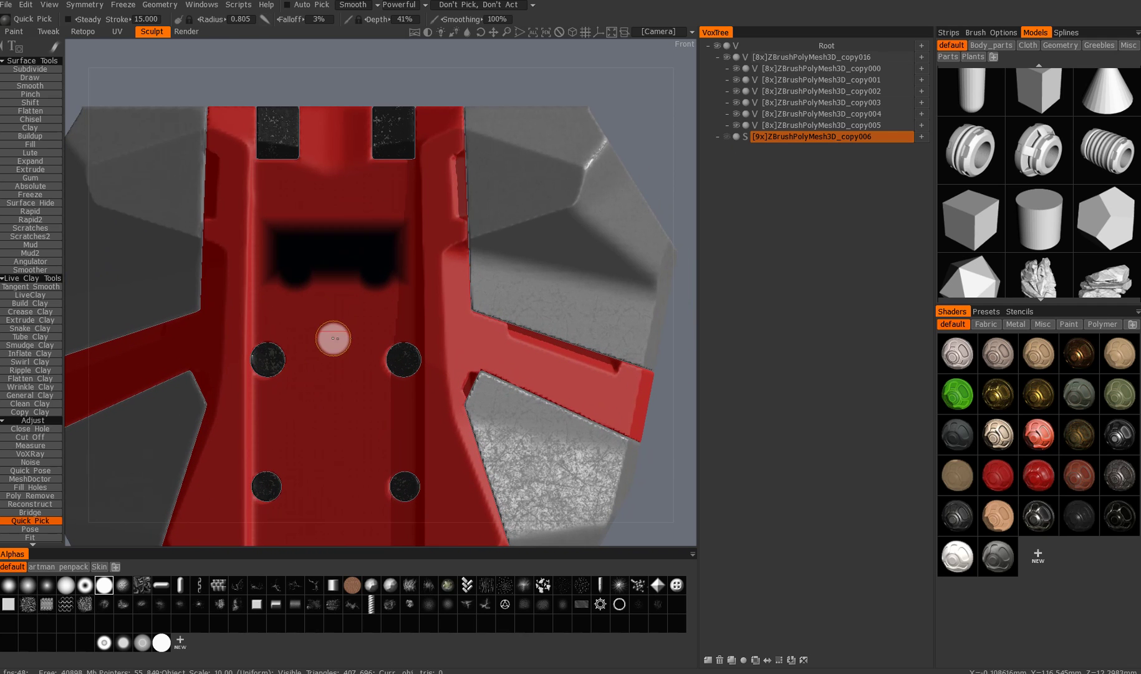
{"action": "mouse_move", "coordinate": [201, 375]}
{"action": "middle_mouse_down", "text": "alt"}
{"action": "mouse_move", "coordinate": [315, 365]}
{"action": "mouse_move", "coordinate": [374, 345]}
{"action": "mouse_move", "coordinate": [323, 380]}
{"action": "middle_mouse_up", "text": "alt"}
{"action": "left_click_drag", "start_coordinate": [324, 380], "coordinate": [399, 404], "text": "alt"}
{"action": "middle_click_drag", "start_coordinate": [399, 404], "coordinate": [429, 360], "text": "alt"}
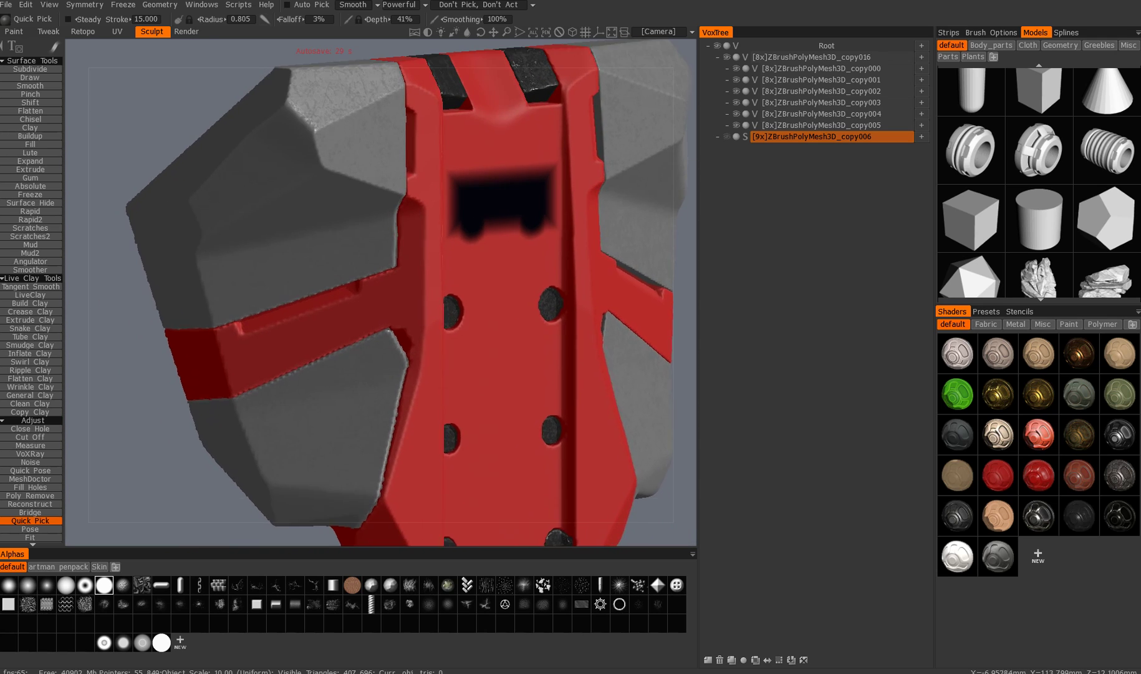
{"action": "left_click_drag", "start_coordinate": [378, 402], "coordinate": [371, 370], "text": "alt"}
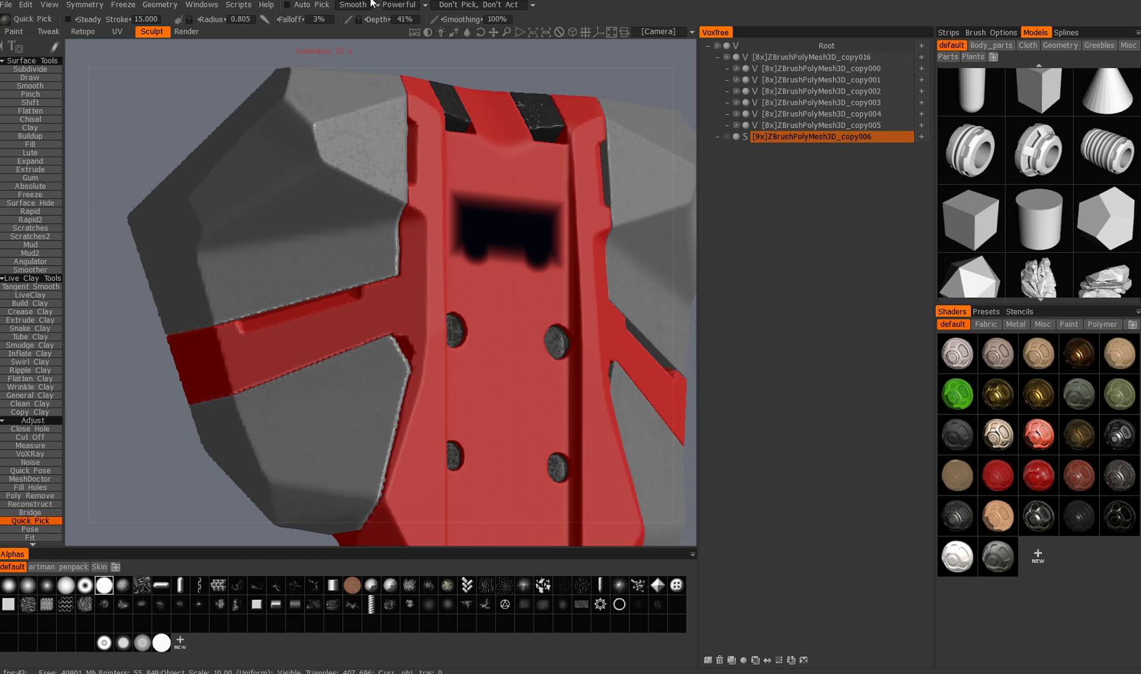
{"action": "middle_click_drag", "start_coordinate": [460, 334], "coordinate": [417, 363], "text": "alt"}
{"action": "left_click_drag", "start_coordinate": [417, 363], "coordinate": [357, 344], "text": "alt"}
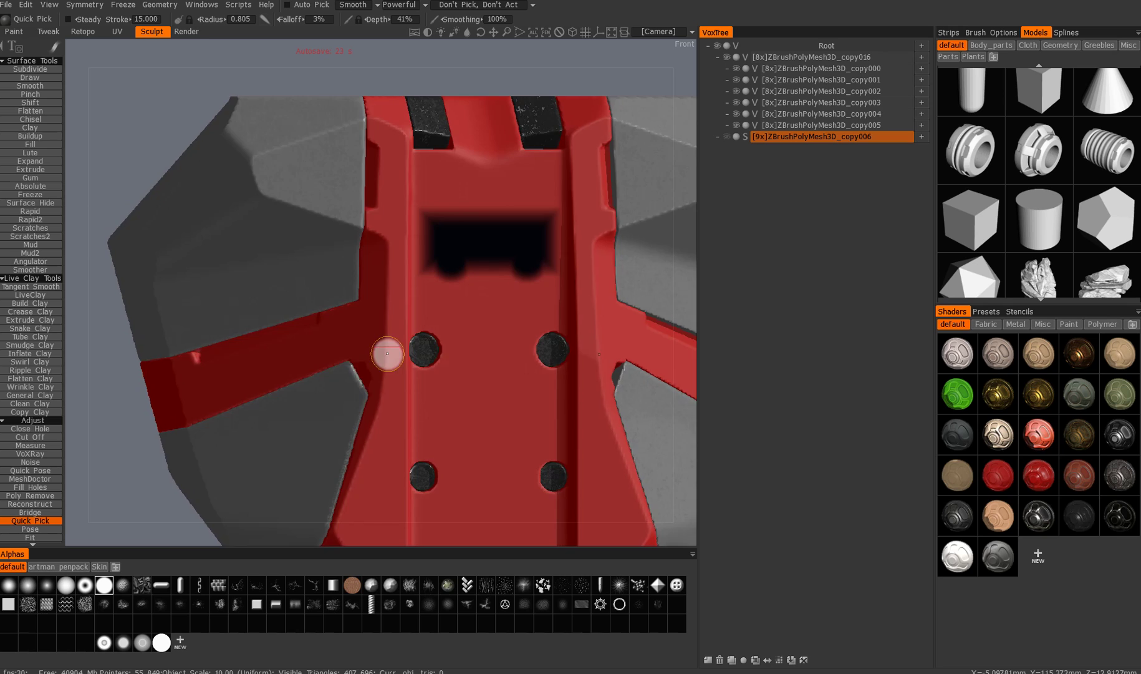
{"action": "middle_click_drag", "start_coordinate": [357, 344], "coordinate": [351, 388], "text": "alt"}
{"action": "left_click_drag", "start_coordinate": [351, 388], "coordinate": [252, 331], "text": "alt+shift"}
{"action": "mouse_move", "coordinate": [252, 331]}
{"action": "middle_mouse_down", "text": "alt"}
{"action": "mouse_move", "coordinate": [320, 323]}
{"action": "mouse_move", "coordinate": [351, 306]}
{"action": "middle_mouse_up", "text": "alt"}
Make the upper side panels the current volume.
{"action": "left_click", "coordinate": [320, 323]}
{"action": "right_click_drag", "start_coordinate": [351, 306], "coordinate": [288, 331], "text": "alt"}
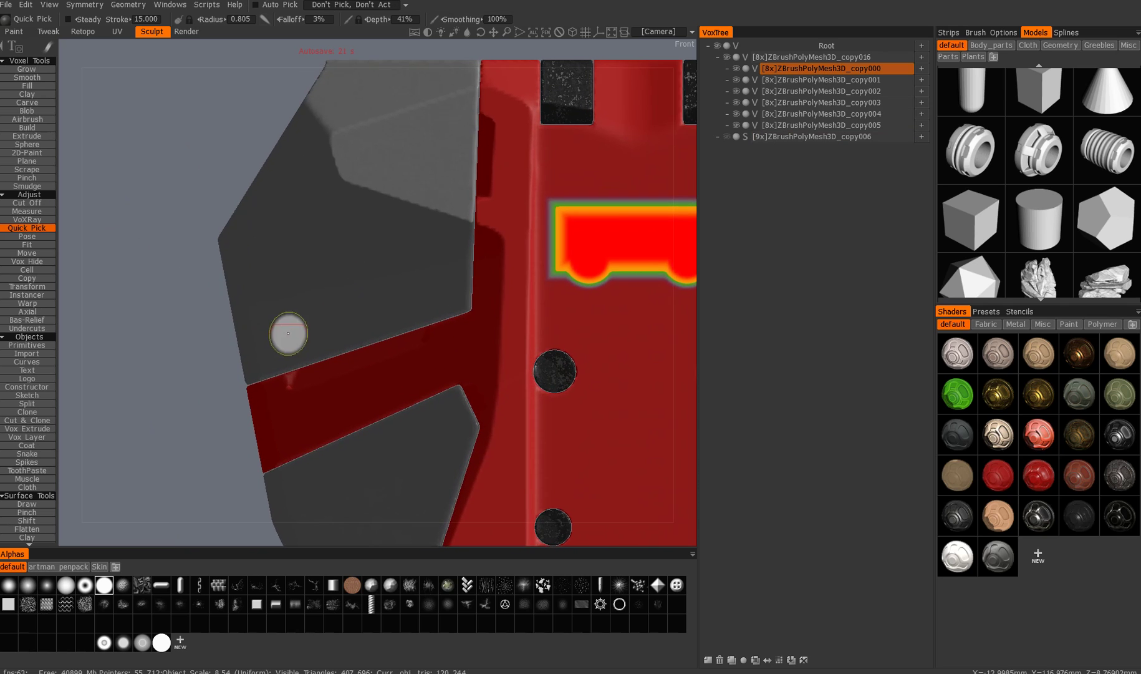
{"action": "middle_click_drag", "start_coordinate": [289, 332], "coordinate": [319, 336], "text": "alt"}
{"action": "key", "text": "e"}
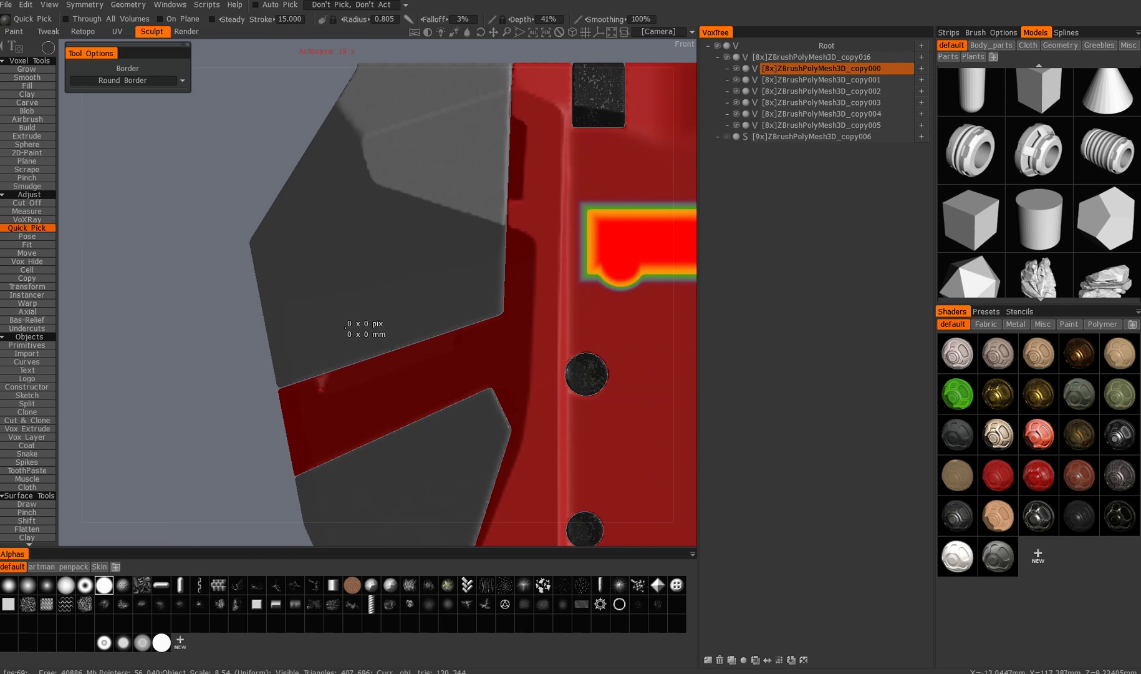
{"action": "left_click_drag", "start_coordinate": [356, 339], "coordinate": [351, 356]}
{"action": "left_click_drag", "start_coordinate": [417, 322], "coordinate": [431, 325]}
{"action": "key", "text": "ctrl+z"}
{"action": "key", "text": "ctrl+z"}
{"action": "middle_click_drag", "start_coordinate": [376, 354], "coordinate": [383, 335], "text": "alt"}
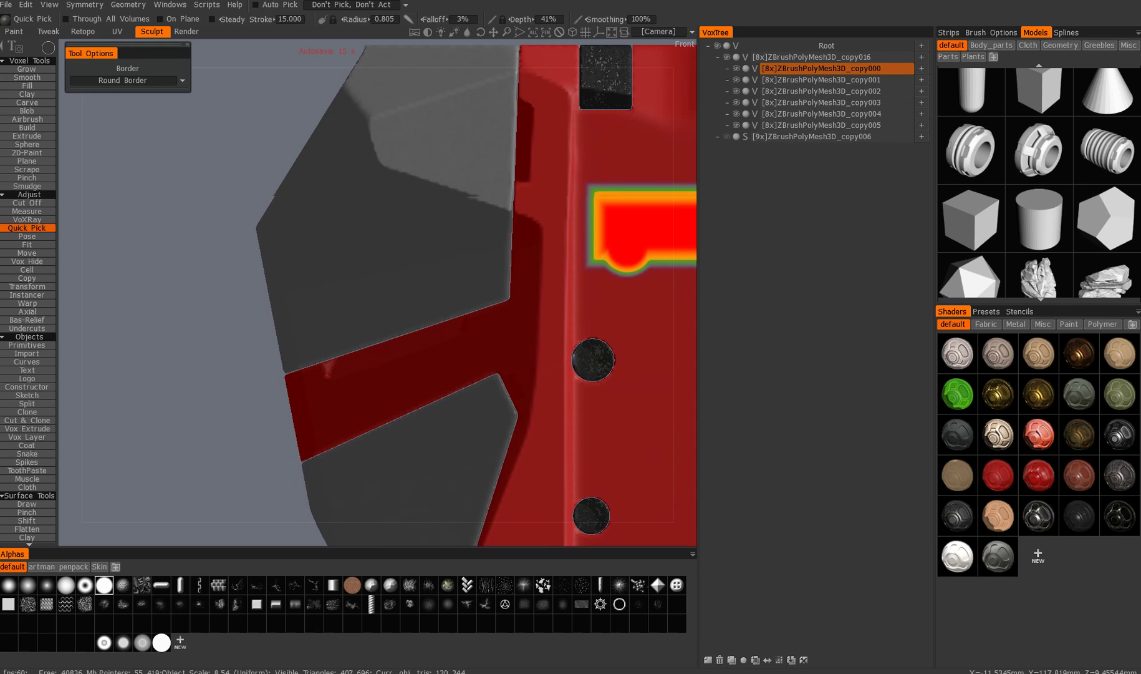
Split two mirrored pairs of round inserts about 0.89 mm across near the lower edge of the upper side panels.
{"action": "key", "text": "1"}
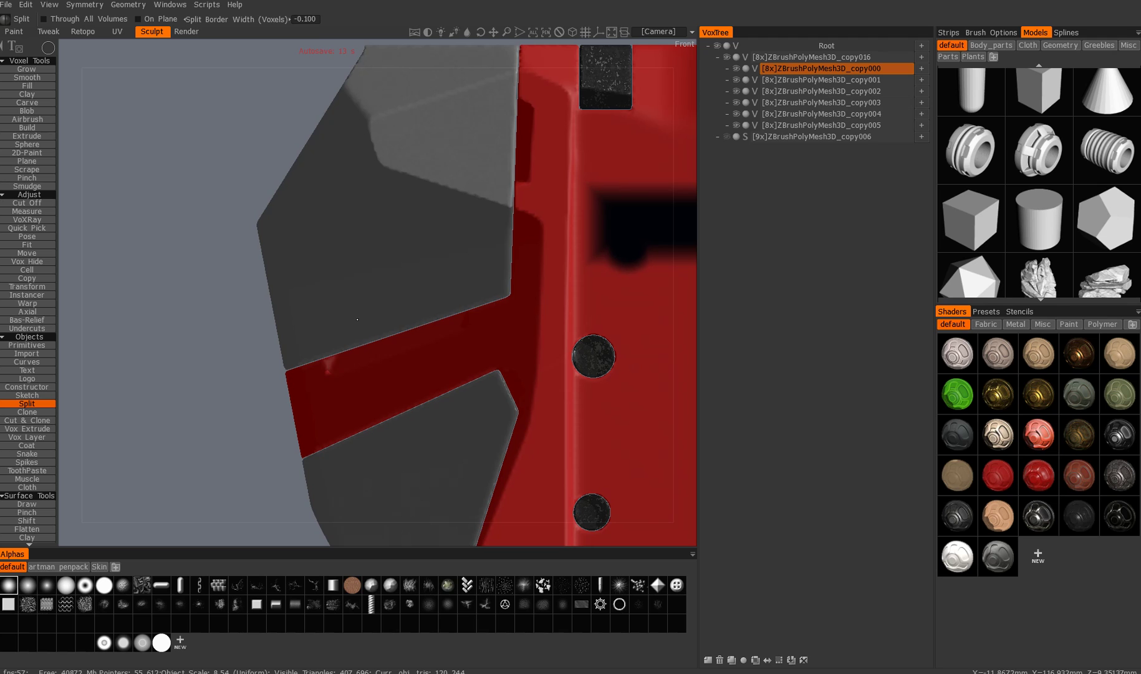
{"action": "left_click", "coordinate": [358, 316]}
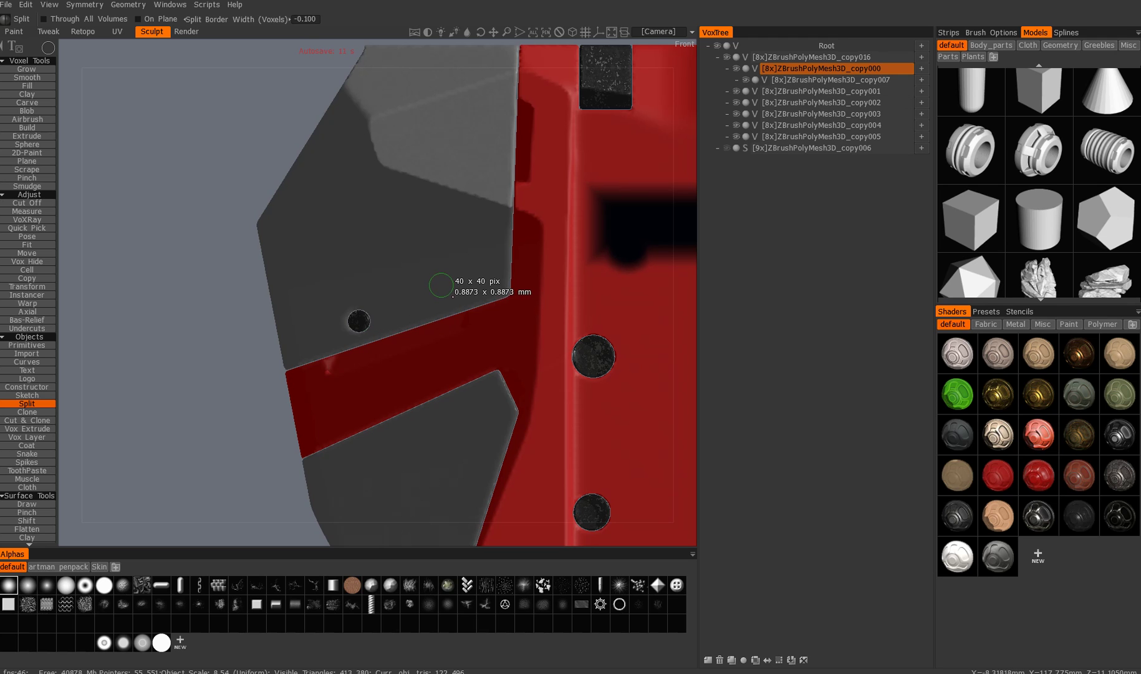
{"action": "left_click_drag", "start_coordinate": [453, 300], "coordinate": [278, 339]}
Examine the edges of the new round inserts in the upper side panel up close.
{"action": "left_click_drag", "start_coordinate": [388, 358], "coordinate": [258, 337], "text": "alt"}
{"action": "right_click_drag", "start_coordinate": [258, 338], "coordinate": [262, 368], "text": "alt"}
{"action": "left_click_drag", "start_coordinate": [262, 368], "coordinate": [274, 340], "text": "alt"}
{"action": "right_click_drag", "start_coordinate": [274, 340], "coordinate": [249, 312], "text": "alt"}
{"action": "left_click_drag", "start_coordinate": [250, 311], "coordinate": [219, 356], "text": "alt"}
{"action": "right_click_drag", "start_coordinate": [218, 355], "coordinate": [151, 380], "text": "alt"}
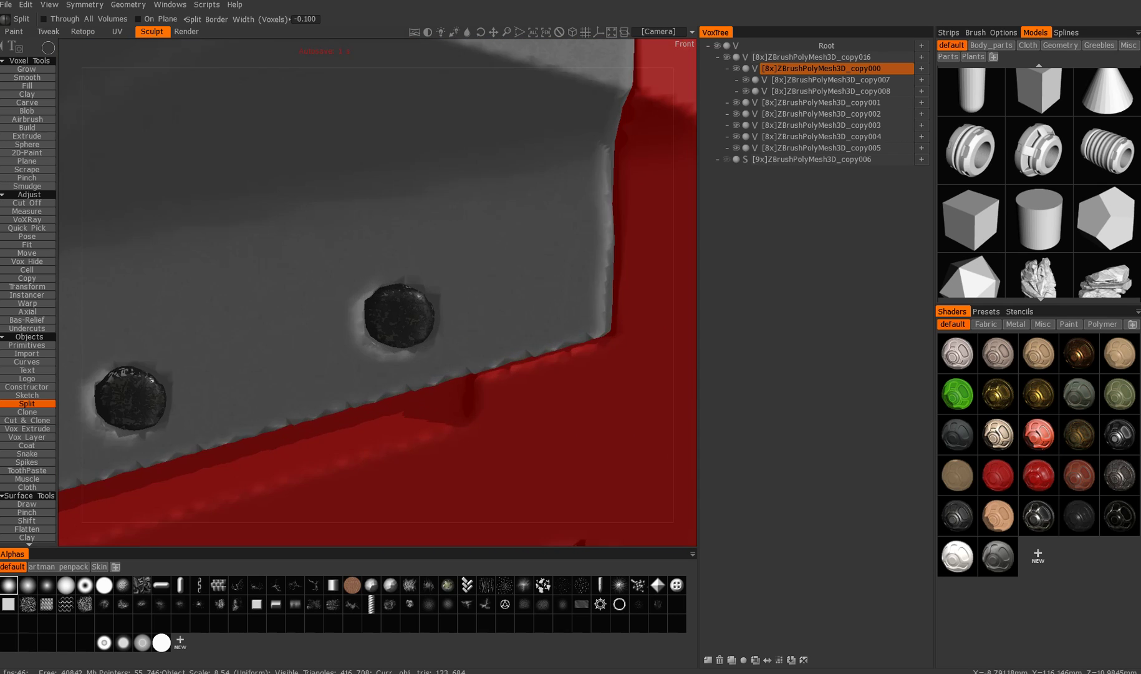
{"action": "left_click_drag", "start_coordinate": [152, 380], "coordinate": [312, 206], "text": "alt"}
{"action": "right_click_drag", "start_coordinate": [312, 206], "coordinate": [341, 96], "text": "alt"}
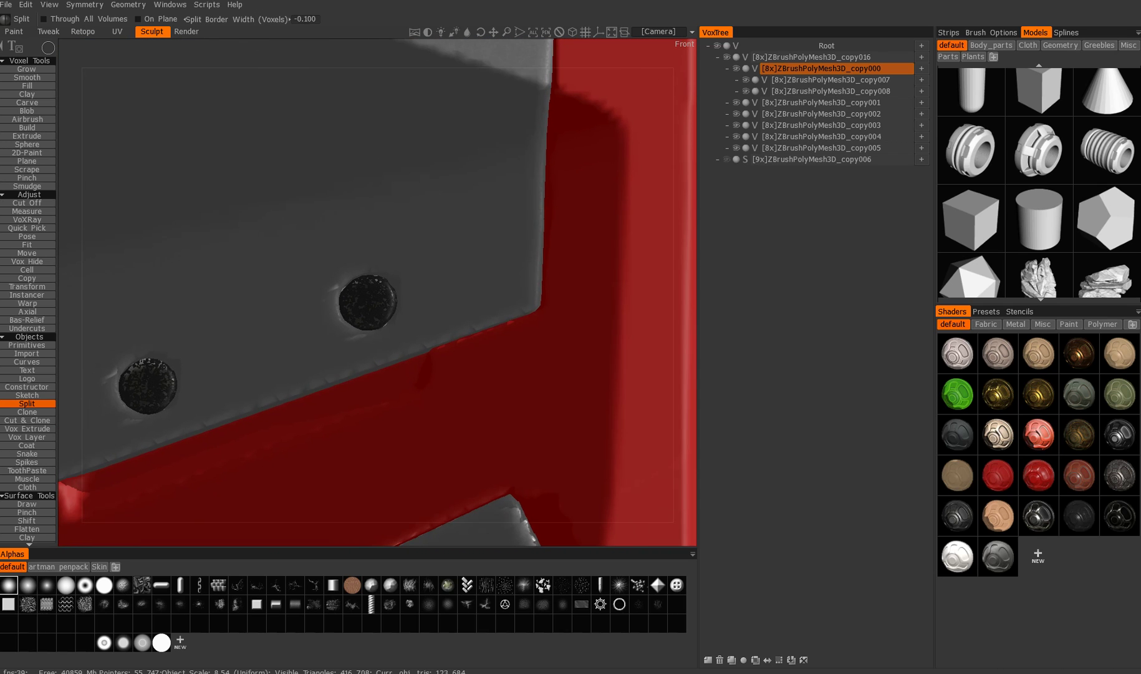
Examine the whole part and its side-panel inserts, notches and central cutout area from several angles.
{"action": "right_click_drag", "start_coordinate": [302, 42], "coordinate": [464, 415], "text": "alt"}
{"action": "middle_click_drag", "start_coordinate": [464, 414], "coordinate": [322, 386], "text": "alt"}
{"action": "right_click_drag", "start_coordinate": [322, 386], "coordinate": [368, 424], "text": "alt"}
{"action": "left_click_drag", "start_coordinate": [368, 337], "coordinate": [440, 353], "text": "alt"}
{"action": "middle_click_drag", "start_coordinate": [439, 353], "coordinate": [468, 358], "text": "alt"}
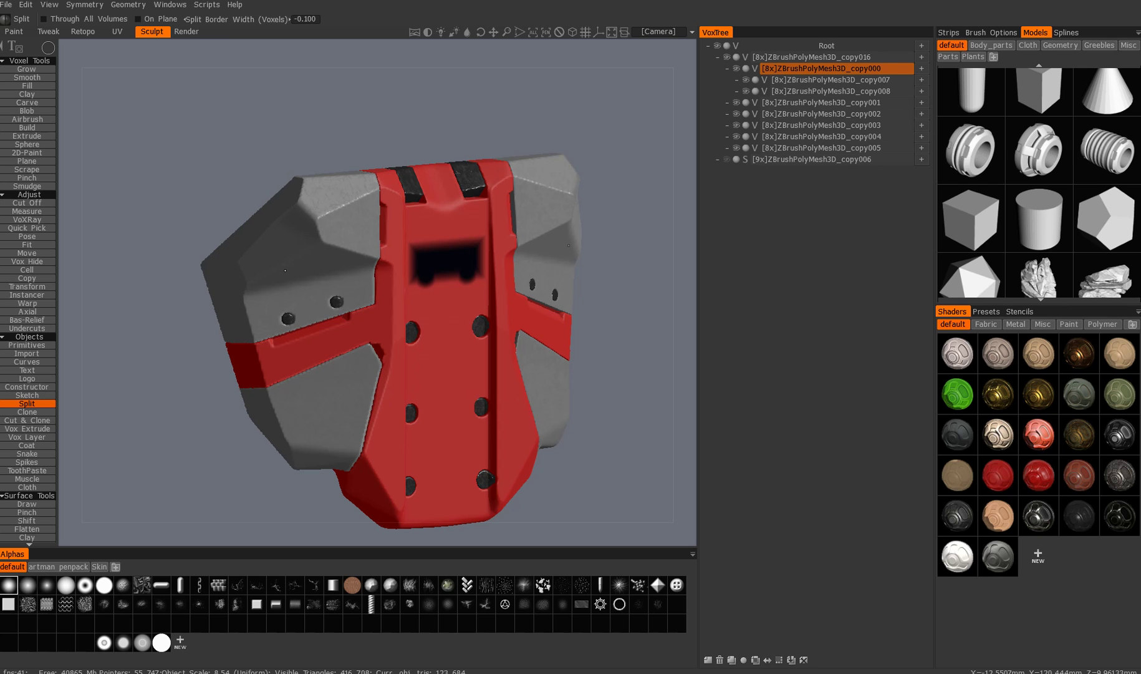
{"action": "left_click_drag", "start_coordinate": [410, 406], "coordinate": [375, 405], "text": "alt"}
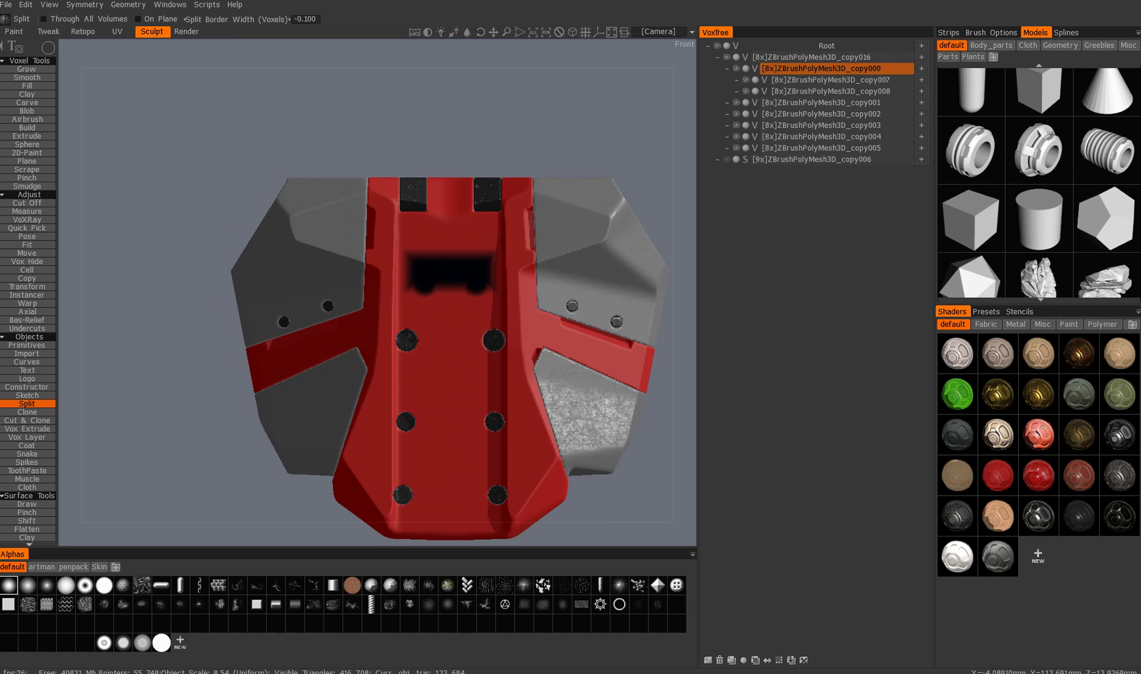
{"action": "middle_click_drag", "start_coordinate": [375, 405], "coordinate": [344, 367], "text": "alt"}
{"action": "left_click_drag", "start_coordinate": [345, 367], "coordinate": [374, 340], "text": "alt"}
{"action": "right_click_drag", "start_coordinate": [374, 340], "coordinate": [248, 197], "text": "alt"}
{"action": "middle_click_drag", "start_coordinate": [248, 197], "coordinate": [343, 244], "text": "alt"}
{"action": "mouse_move", "coordinate": [343, 243]}
{"action": "left_mouse_down", "text": "alt"}
{"action": "mouse_move", "coordinate": [367, 245]}
{"action": "mouse_move", "coordinate": [333, 262]}
{"action": "left_mouse_up", "text": "alt"}
{"action": "middle_click_drag", "start_coordinate": [333, 262], "coordinate": [300, 306], "text": "alt"}
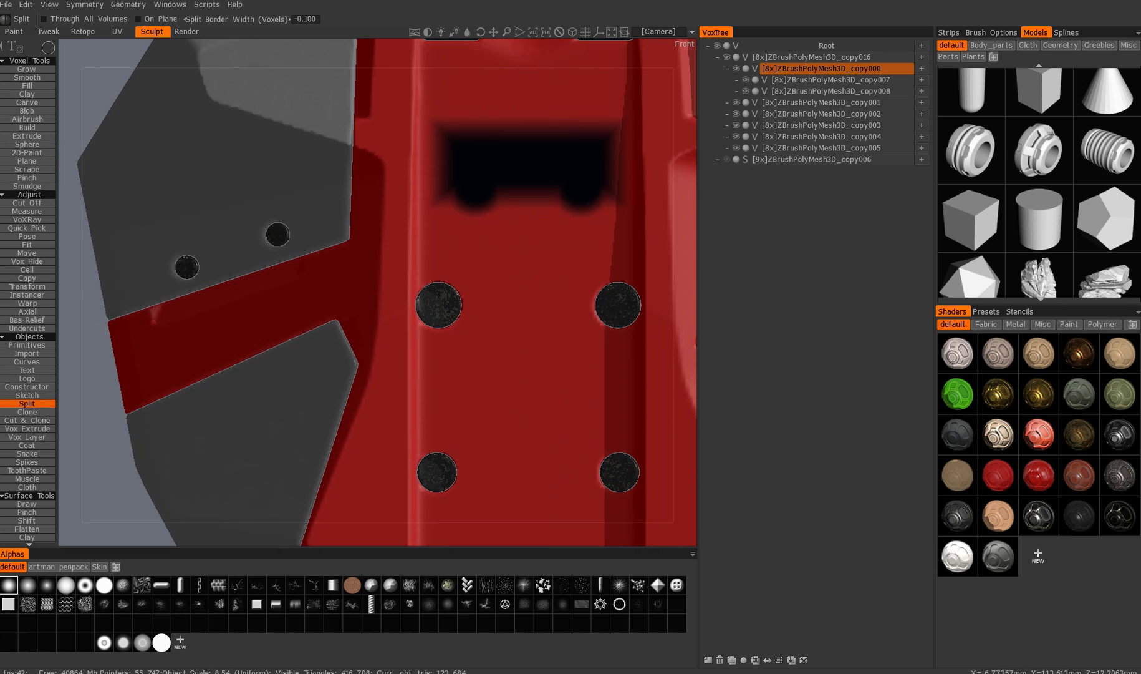
{"action": "right_click_drag", "start_coordinate": [300, 307], "coordinate": [344, 367], "text": "alt"}
{"action": "left_click_drag", "start_coordinate": [344, 367], "coordinate": [363, 393], "text": "alt"}
{"action": "middle_click_drag", "start_coordinate": [363, 393], "coordinate": [372, 423], "text": "alt"}
{"action": "right_click_drag", "start_coordinate": [372, 424], "coordinate": [297, 343], "text": "alt"}
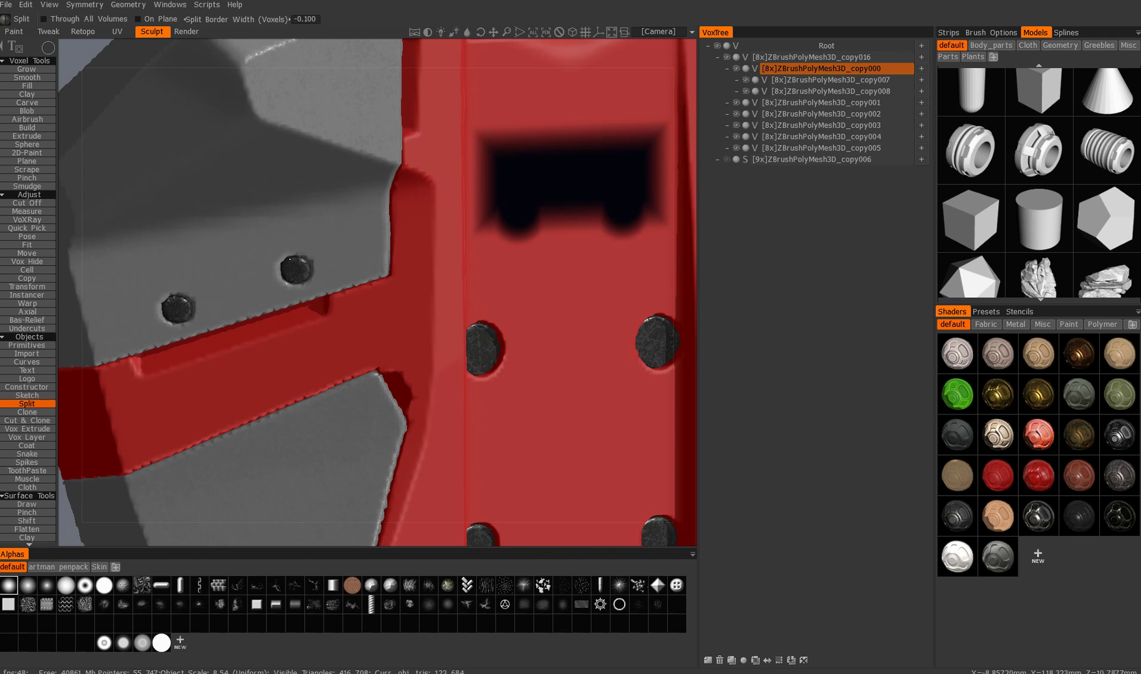
Examine the full part from the front and at oblique angles, checking the gray side panels, round inserts and red notches on both sides.
{"action": "right_click_drag", "start_coordinate": [365, 418], "coordinate": [419, 483], "text": "alt"}
{"action": "left_click_drag", "start_coordinate": [419, 483], "coordinate": [368, 451], "text": "alt"}
{"action": "right_click_drag", "start_coordinate": [368, 450], "coordinate": [395, 481], "text": "alt"}
{"action": "left_click_drag", "start_coordinate": [394, 480], "coordinate": [406, 471], "text": "alt"}
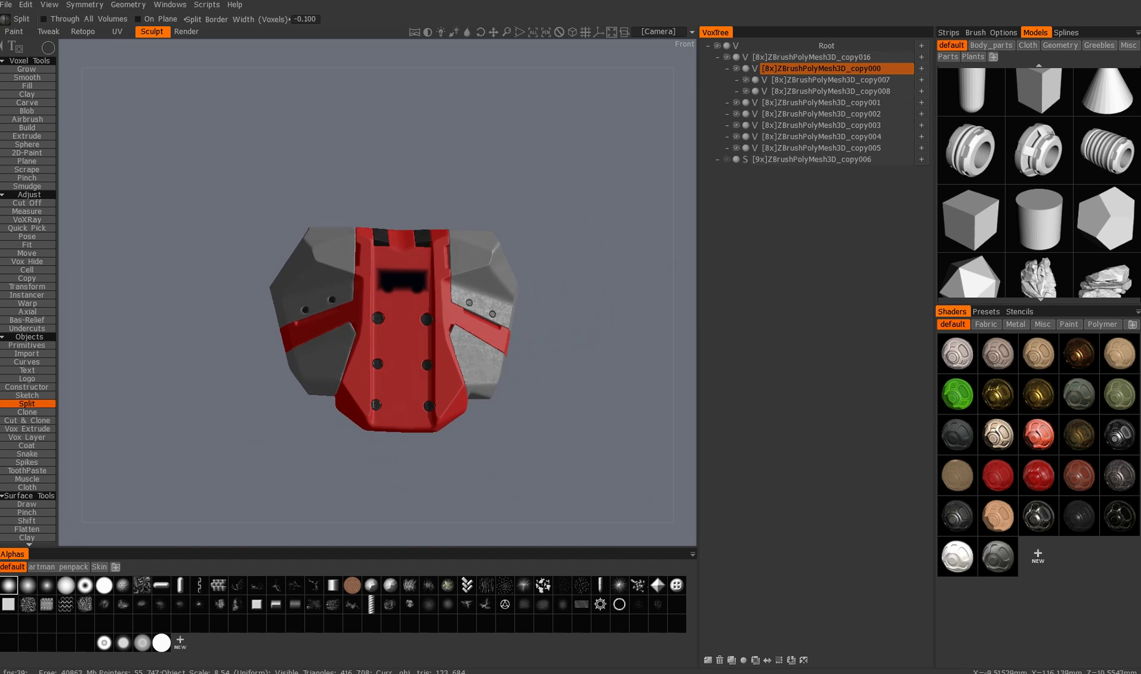
{"action": "scroll", "coordinate": [260, 133], "scroll_direction": "down", "scroll_amount": 2}
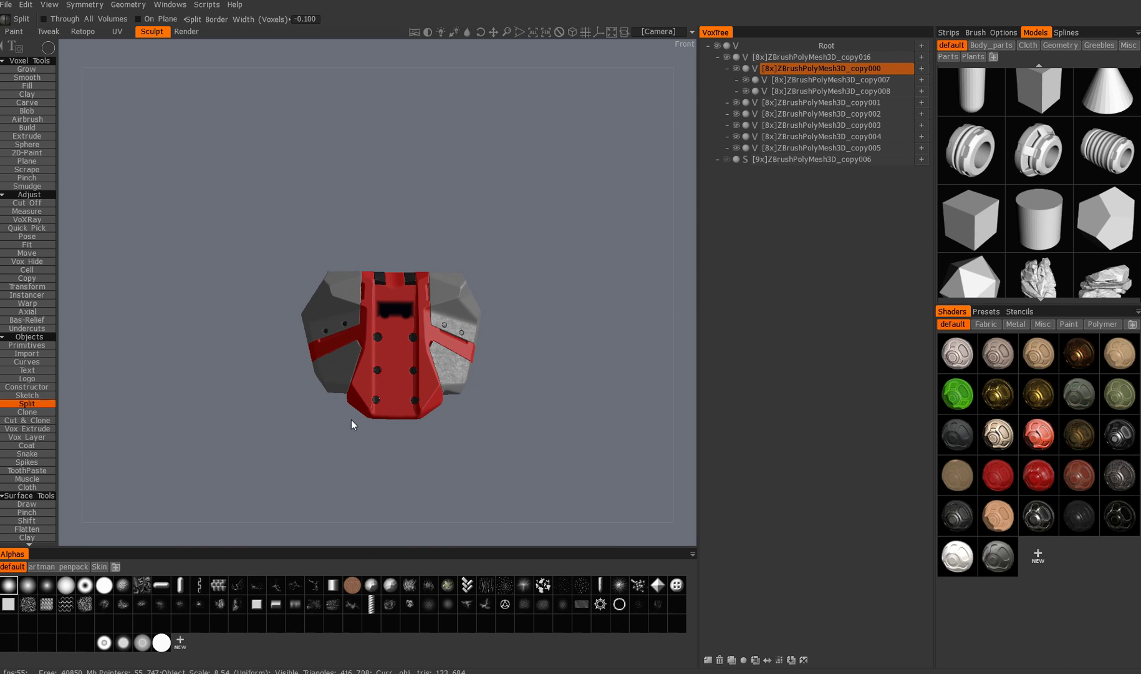
{"action": "right_click_drag", "start_coordinate": [386, 399], "coordinate": [430, 350], "text": "alt"}
{"action": "left_click_drag", "start_coordinate": [431, 349], "coordinate": [402, 359], "text": "alt"}
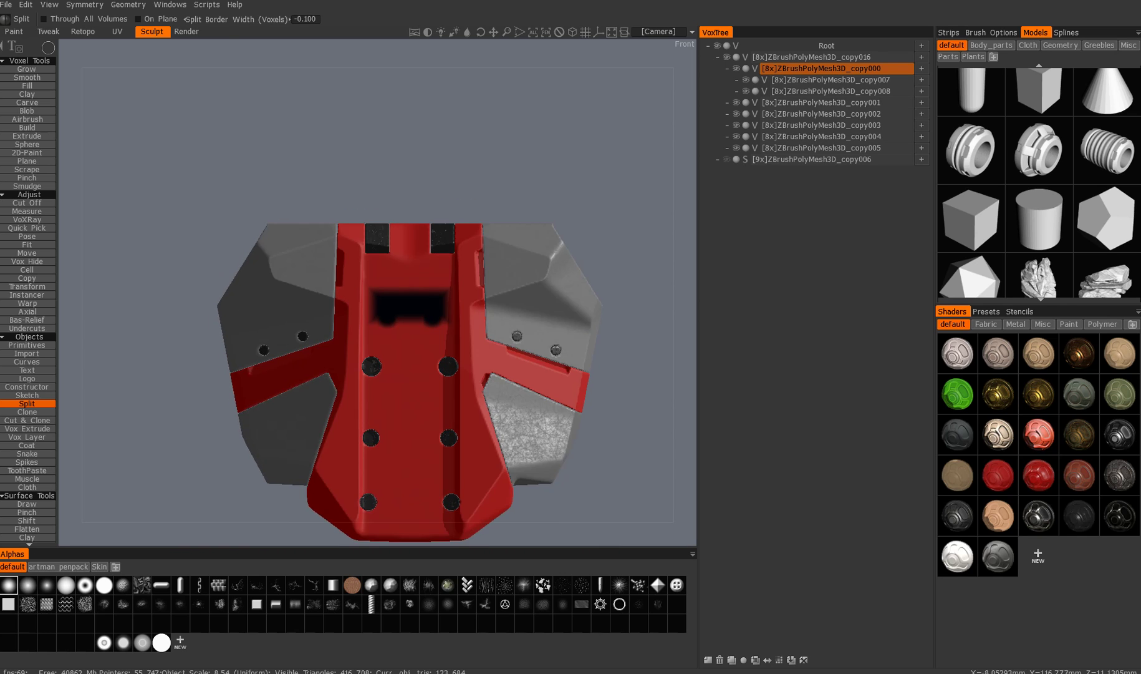
{"action": "middle_click_drag", "start_coordinate": [402, 358], "coordinate": [390, 327], "text": "alt"}
{"action": "right_click_drag", "start_coordinate": [390, 327], "coordinate": [405, 306], "text": "alt"}
{"action": "left_click_drag", "start_coordinate": [338, 310], "coordinate": [412, 310], "text": "alt"}
{"action": "middle_click_drag", "start_coordinate": [327, 340], "coordinate": [370, 345], "text": "alt"}
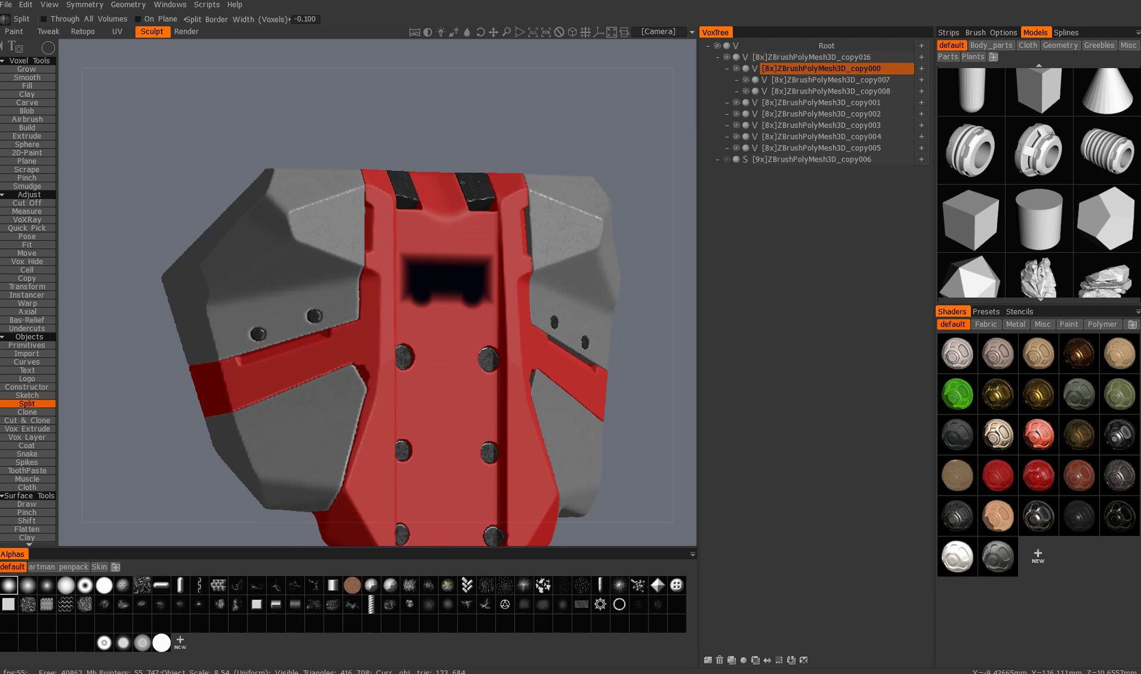
{"action": "left_click_drag", "start_coordinate": [369, 344], "coordinate": [361, 390], "text": "alt"}
{"action": "middle_click_drag", "start_coordinate": [361, 390], "coordinate": [348, 331], "text": "alt"}
{"action": "left_click_drag", "start_coordinate": [347, 331], "coordinate": [293, 323], "text": "alt"}
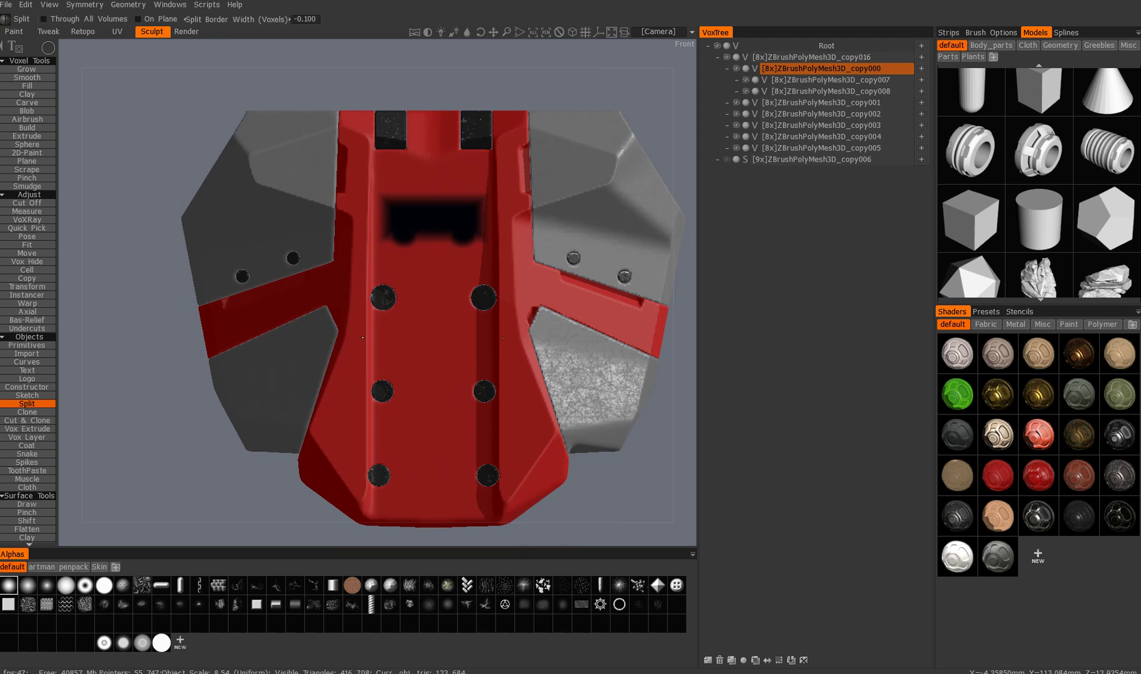
Make the red main body the current volume.
{"action": "middle_click_drag", "start_coordinate": [293, 323], "coordinate": [259, 310], "text": "alt"}
{"action": "left_click_drag", "start_coordinate": [259, 311], "coordinate": [215, 301], "text": "alt"}
{"action": "left_click_drag", "start_coordinate": [340, 330], "coordinate": [373, 320], "text": "alt"}
{"action": "key", "text": "h"}
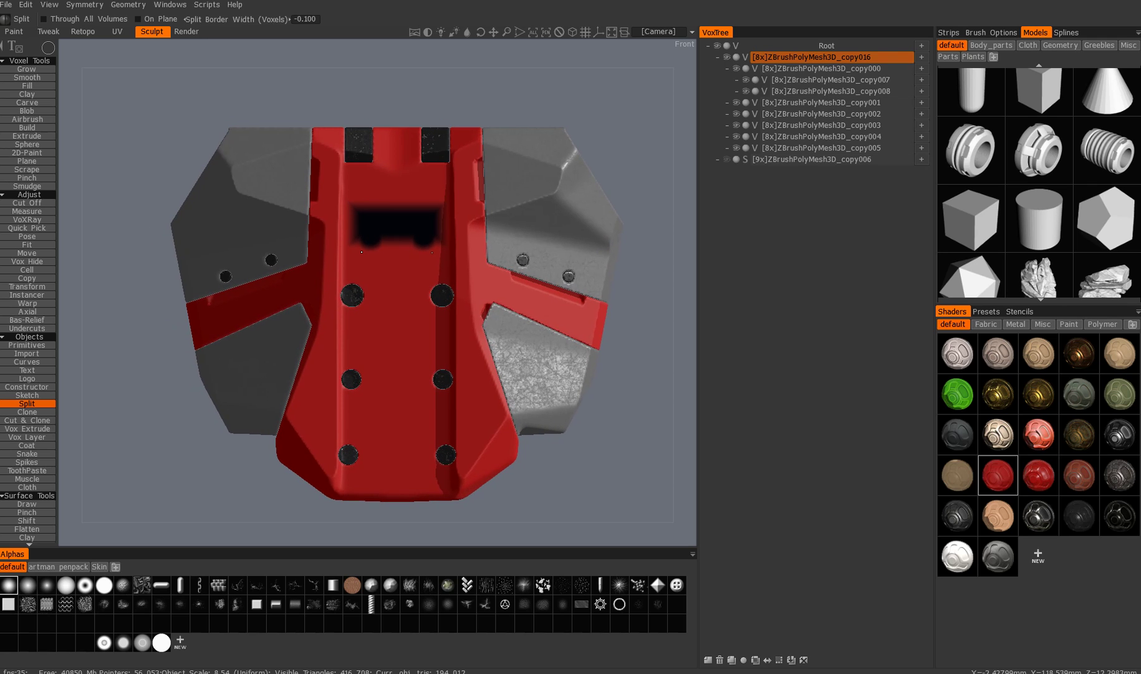